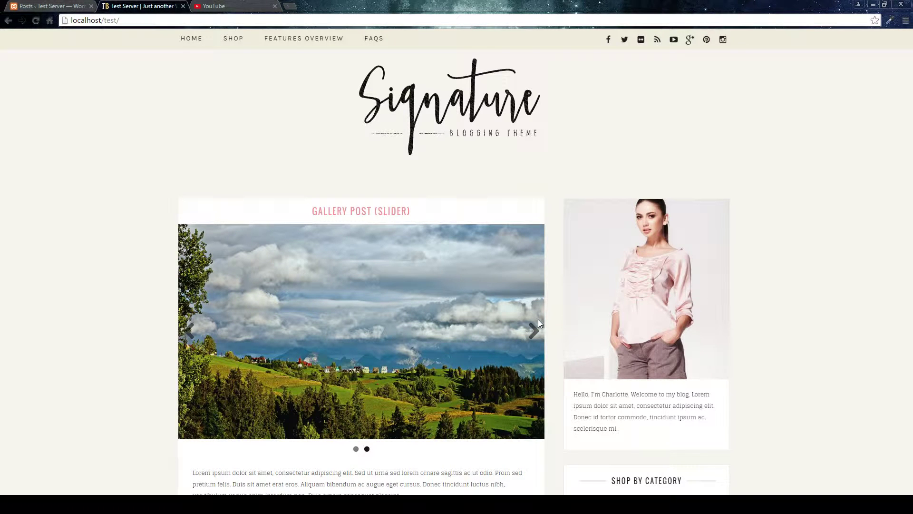
View the next slide of the Gallery Post slider on the test site's homepage.
left_click(537, 328)
scroll(744, 247, "down", 2)
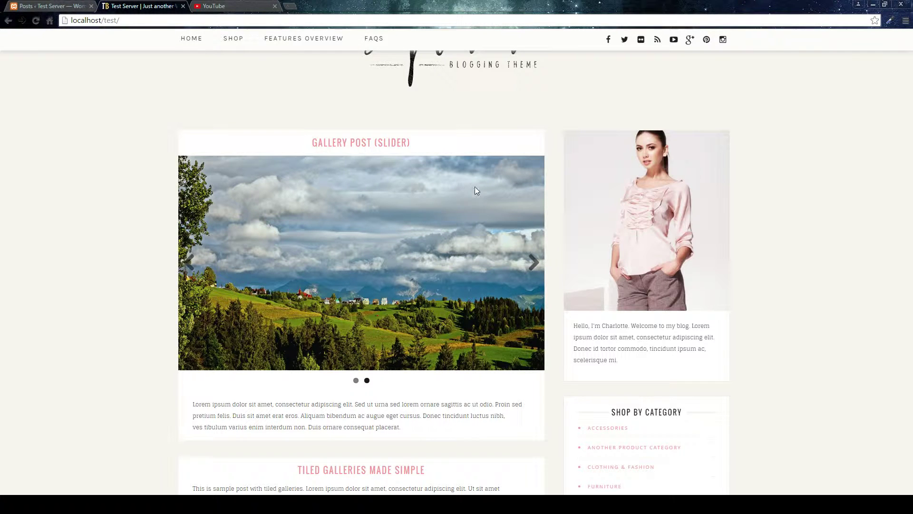
scroll(474, 186, "up", 2)
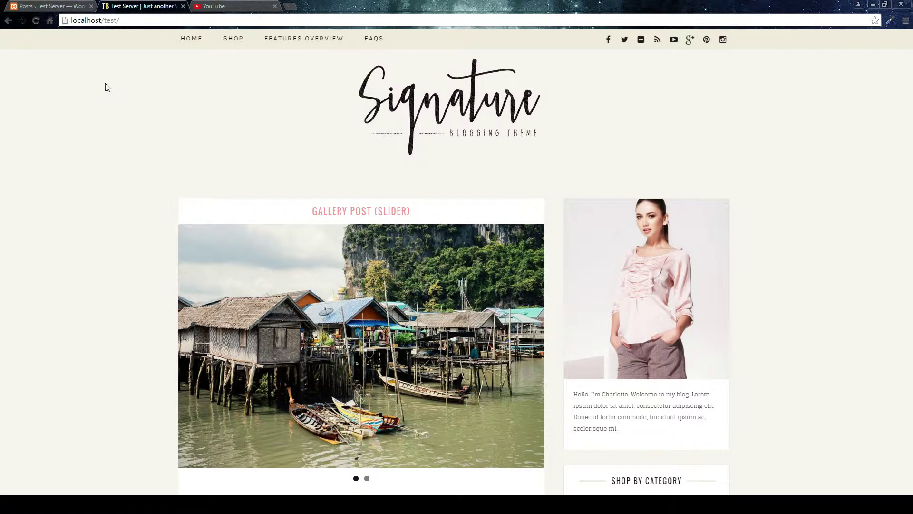
Switch to the WordPress admin and start a new item in the Gallery section.
left_click(74, 9)
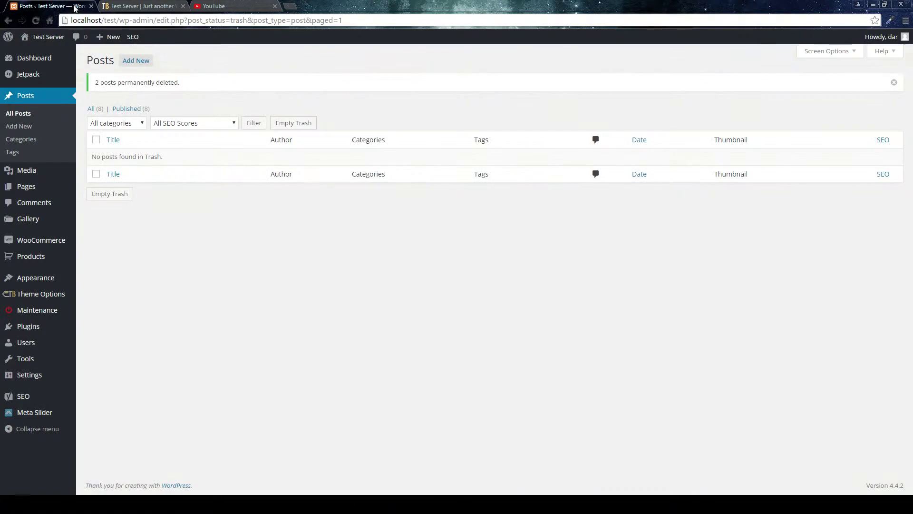
left_click(34, 59)
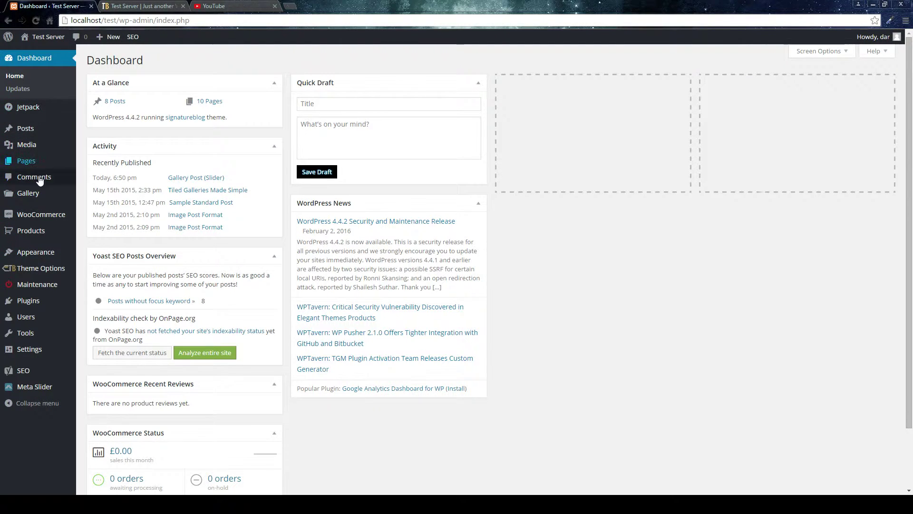
mouse_move(45, 198)
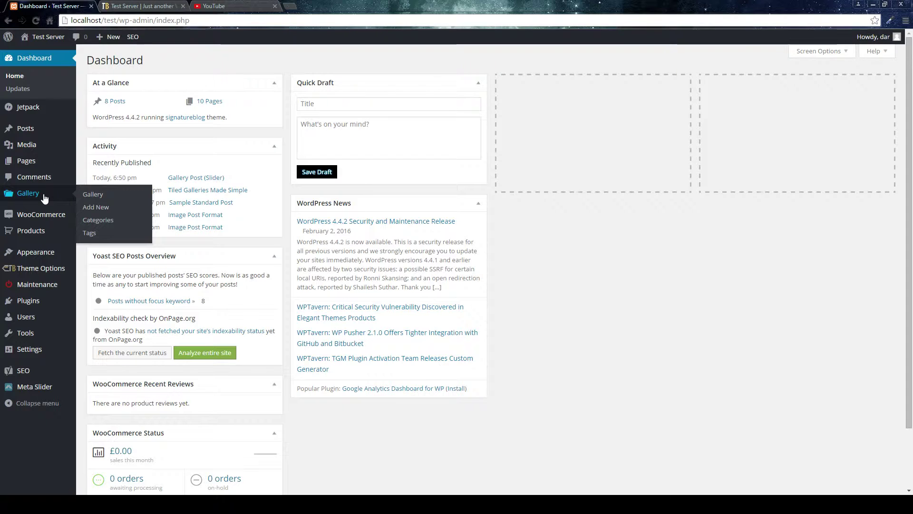
left_click(93, 198)
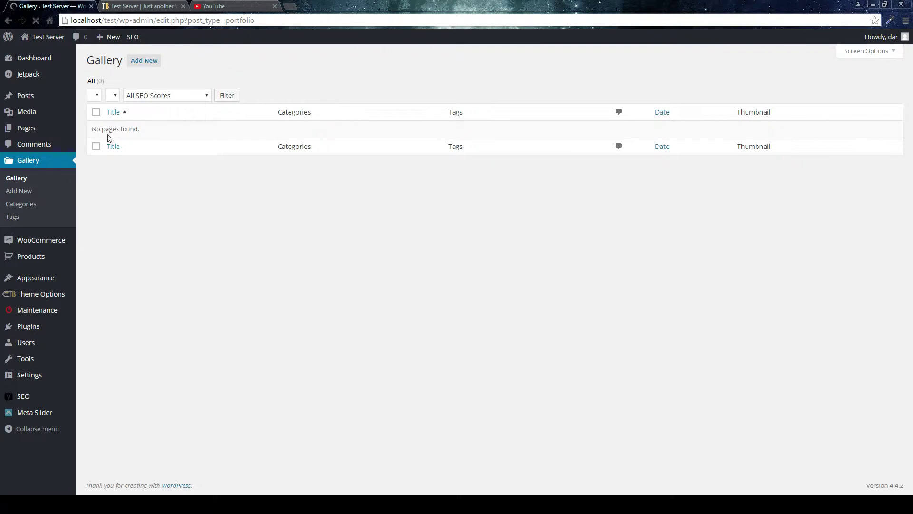
left_click(138, 68)
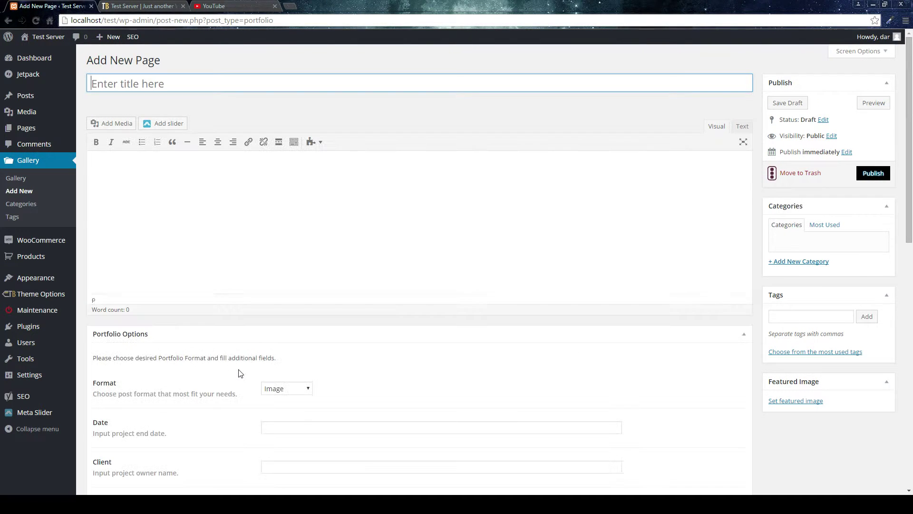
Set the portfolio format to Slideshow and enter "Portfolio 1" as the item's title.
scroll(314, 328, "down", 1)
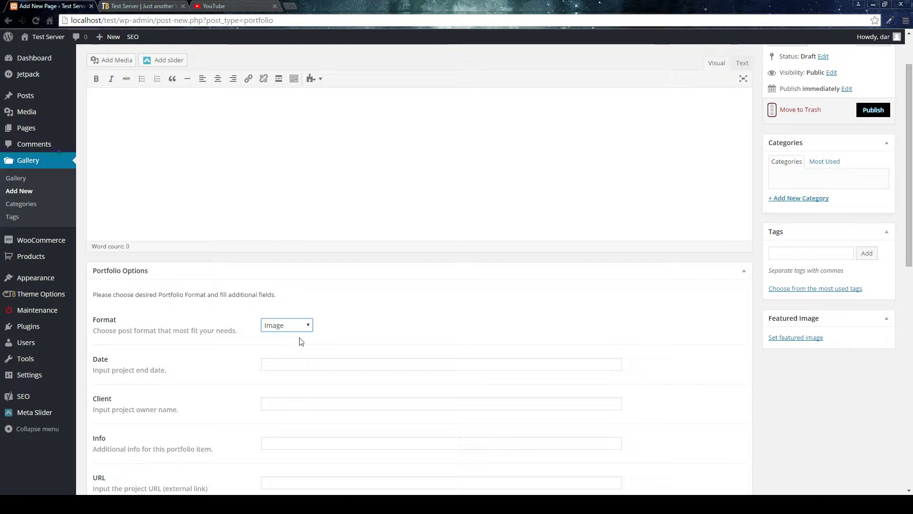
key("Down")
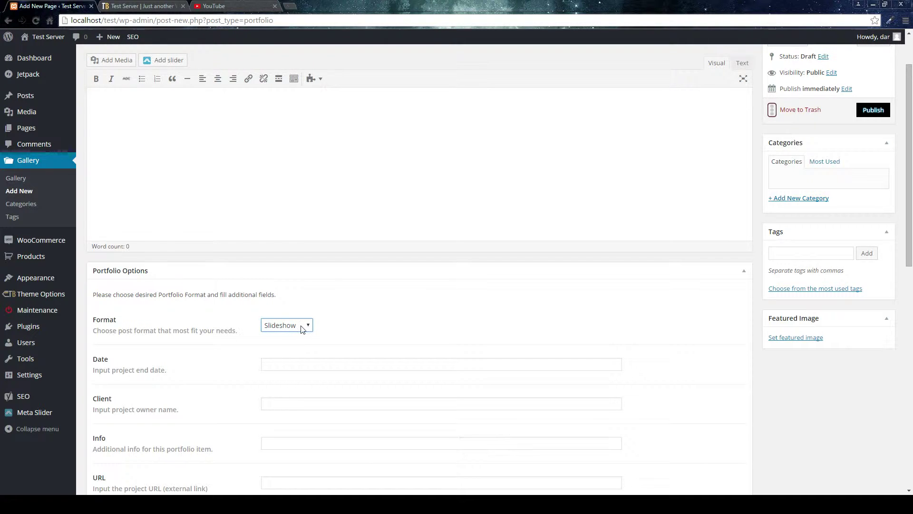
scroll(292, 244, "up", 2)
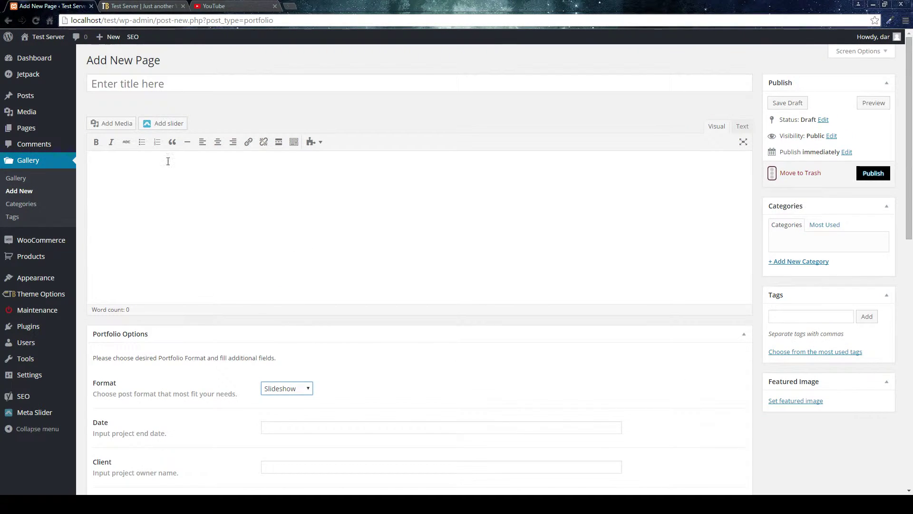
left_click(173, 81)
type("Portfolio 1")
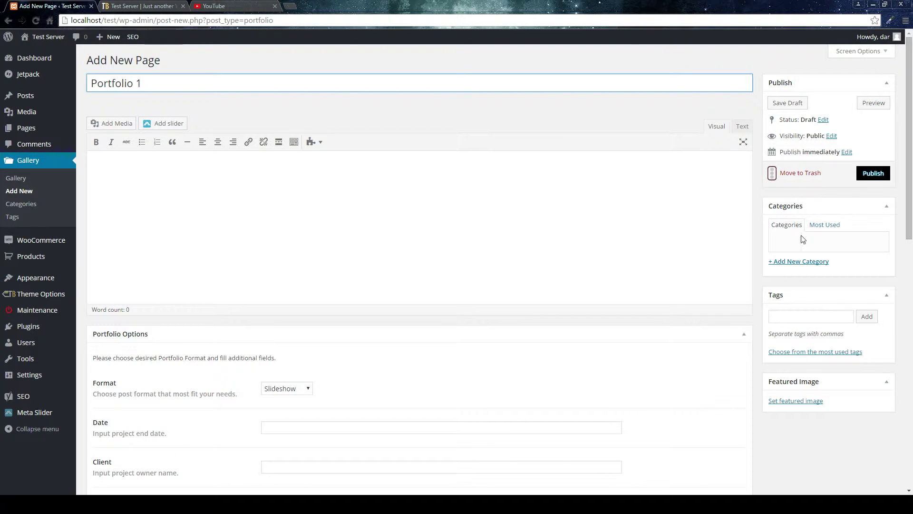
Create a new category named "Photography" for the portfolio item.
left_click(795, 265)
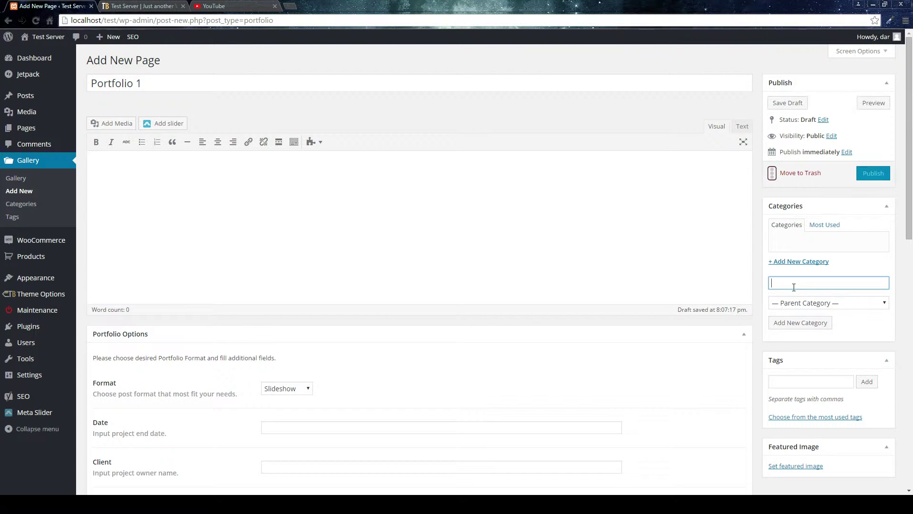
type("Photo")
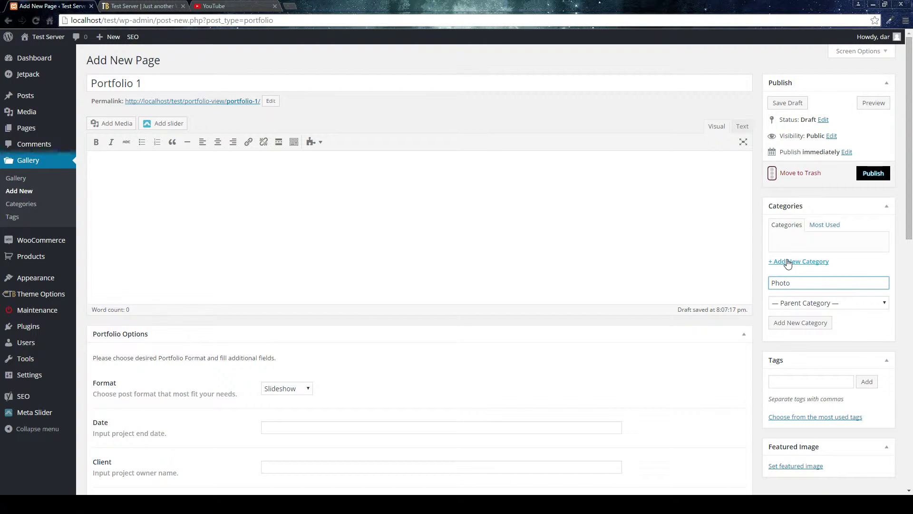
type("graphy")
left_click(799, 323)
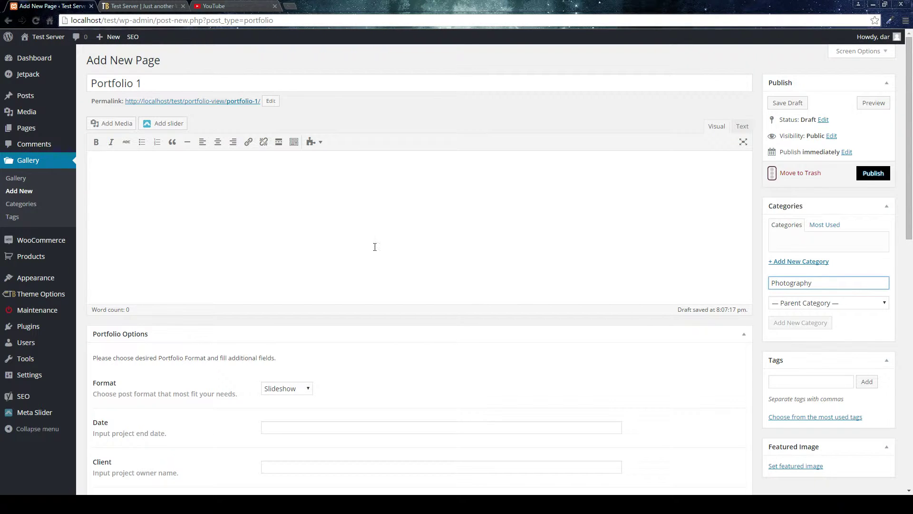
Enter "Portfolio description goes here - specific for this" as the portfolio item's body text.
left_click(258, 204)
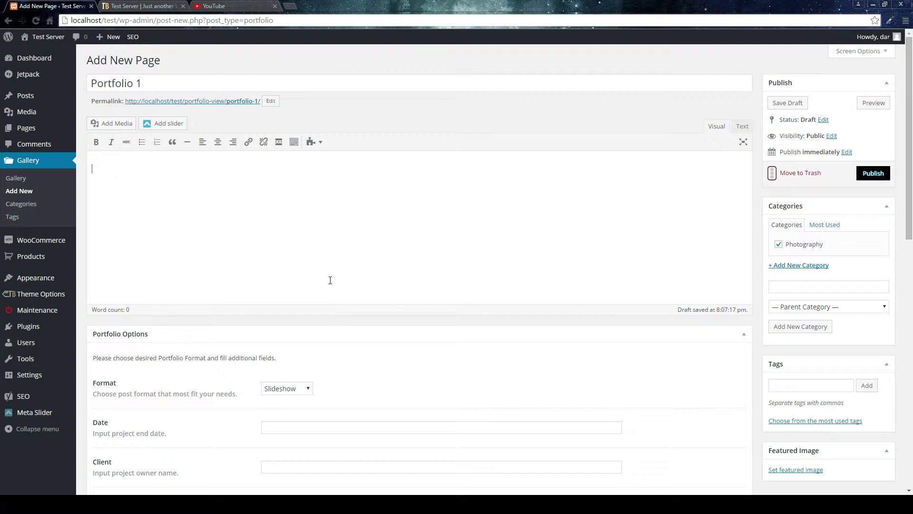
type("ortfolio description go")
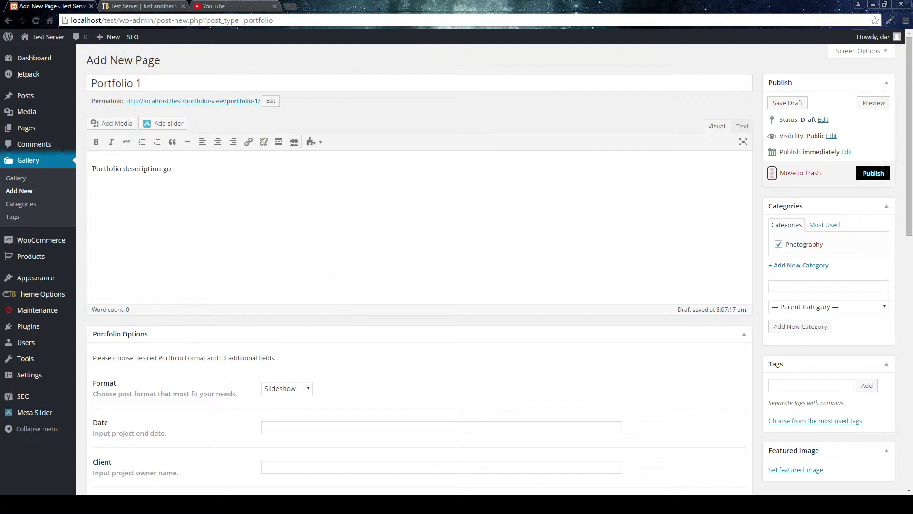
type("es here - specific for this")
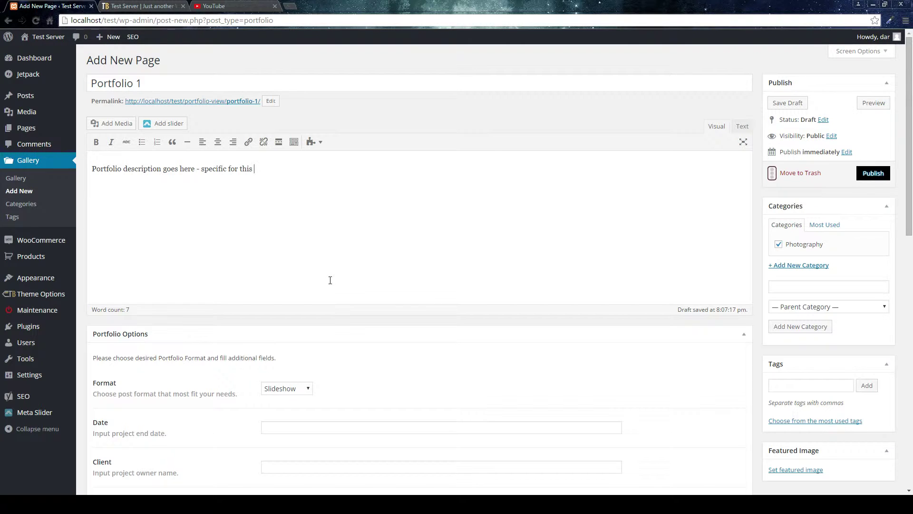
Examine the Portfolio Options fields and the lightbox setting below the description.
scroll(232, 224, "down", 3)
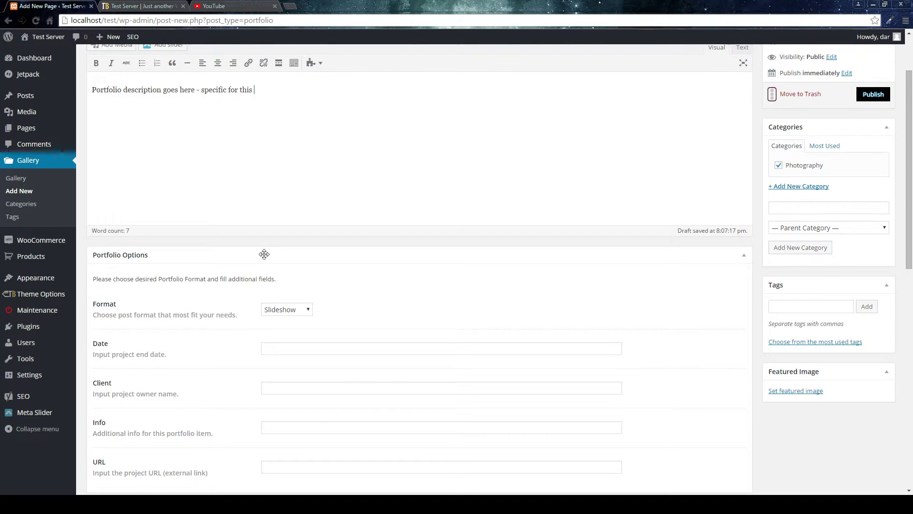
scroll(158, 298, "down", 1)
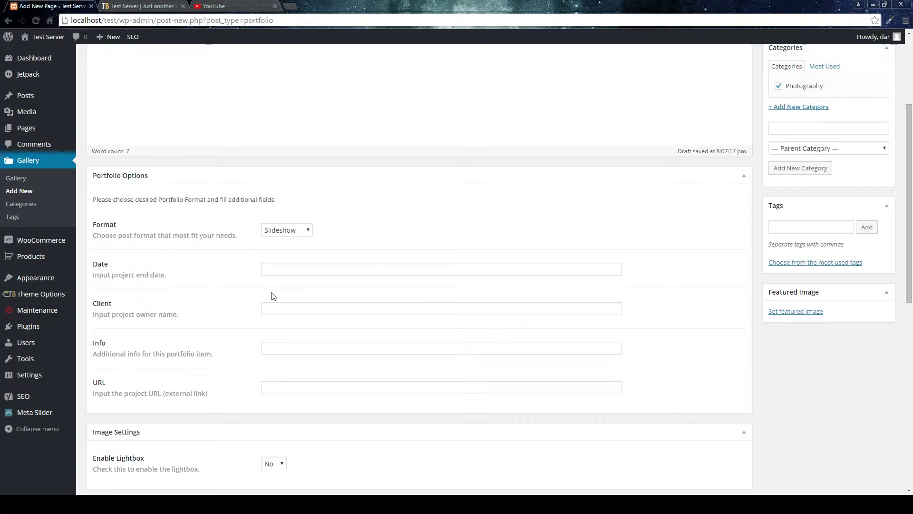
scroll(339, 374, "down", 1)
scroll(292, 361, "down", 1)
scroll(351, 358, "up", 1)
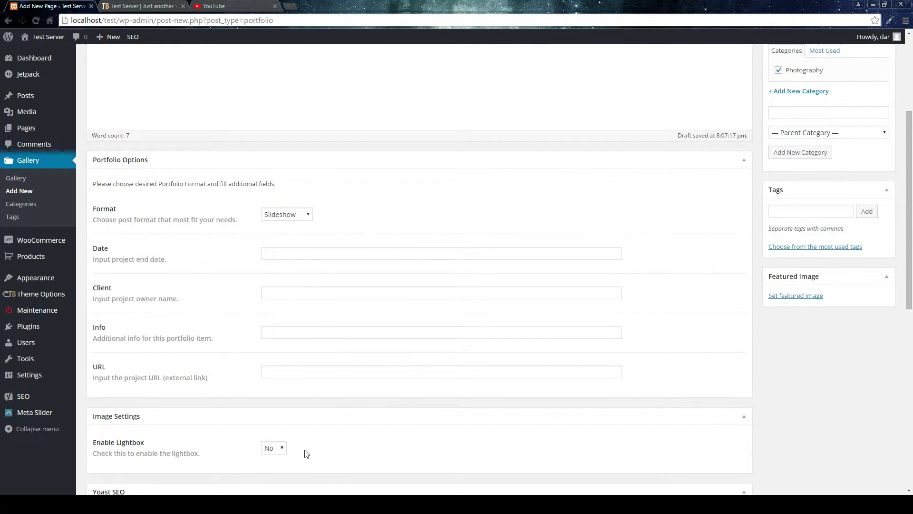
scroll(318, 428, "up", 2)
scroll(324, 408, "up", 2)
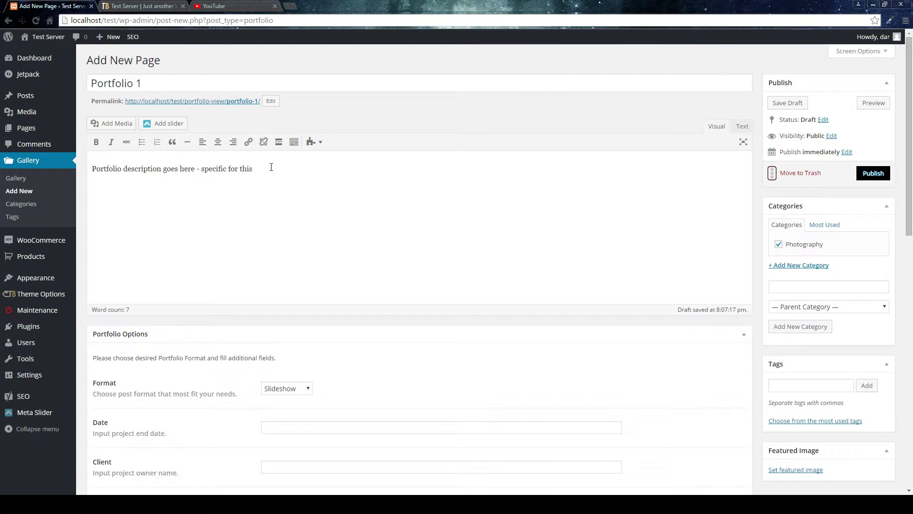
scroll(382, 351, "down", 2)
scroll(374, 349, "up", 2)
Upload three images, of stilt houses, green hills and the Bagan sunrise, to the portfolio item without inserting them into the text.
left_click(270, 172)
left_click(116, 127)
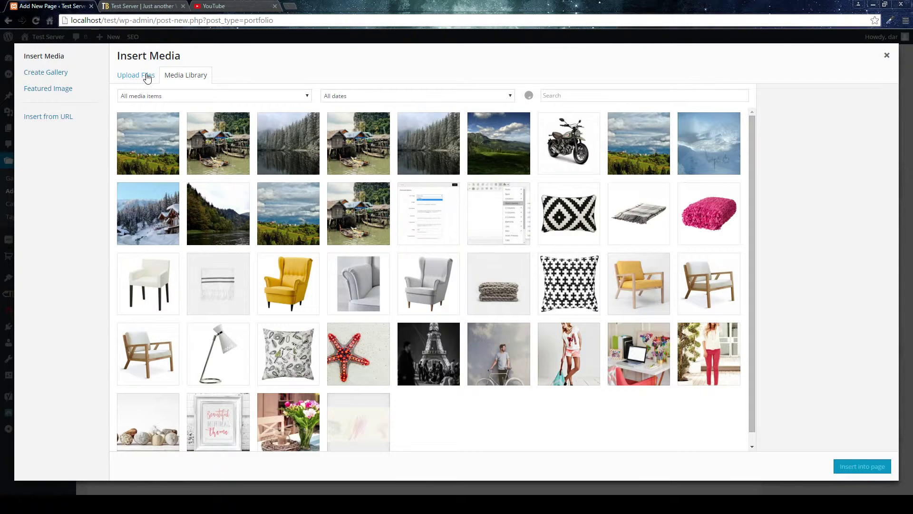
left_click(147, 78)
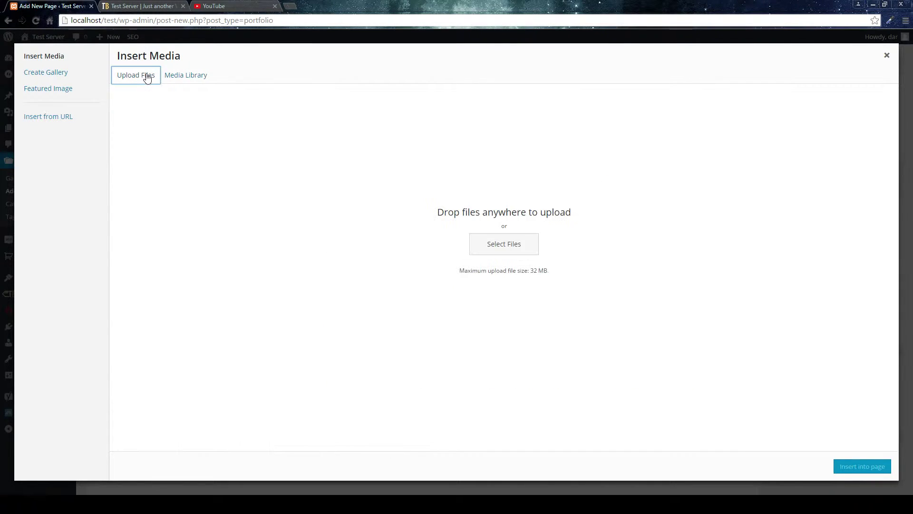
left_click(179, 75)
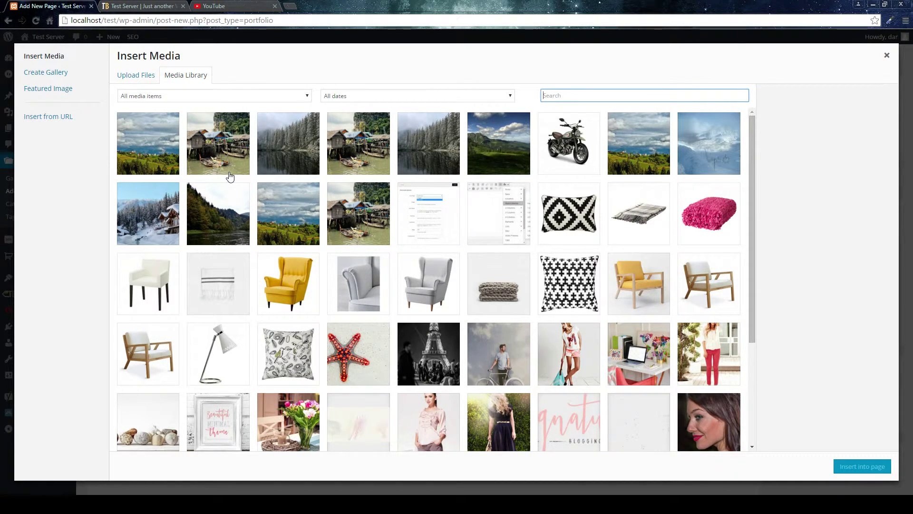
left_click(149, 79)
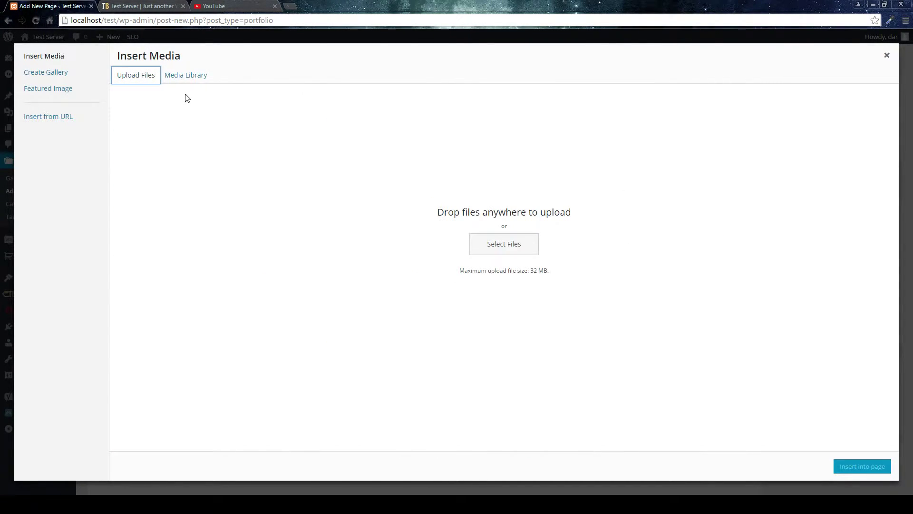
left_click(491, 246)
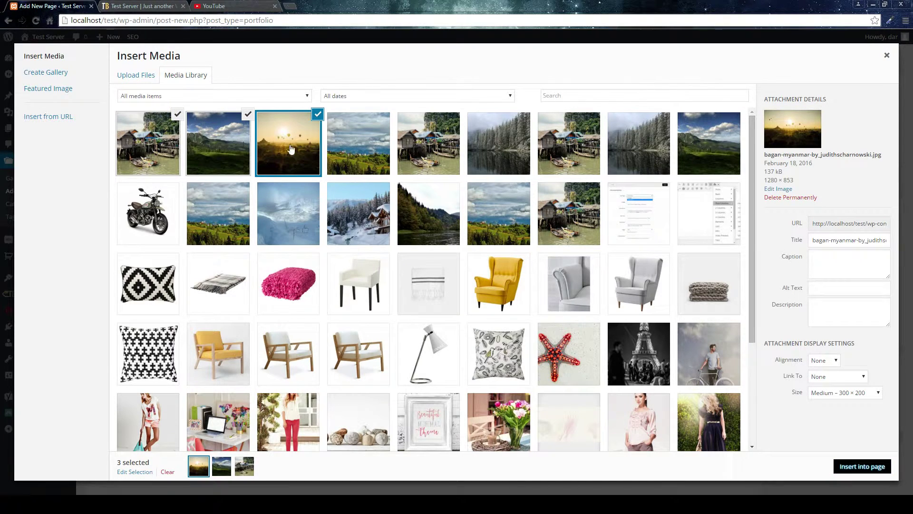
left_click(884, 466)
left_click(885, 58)
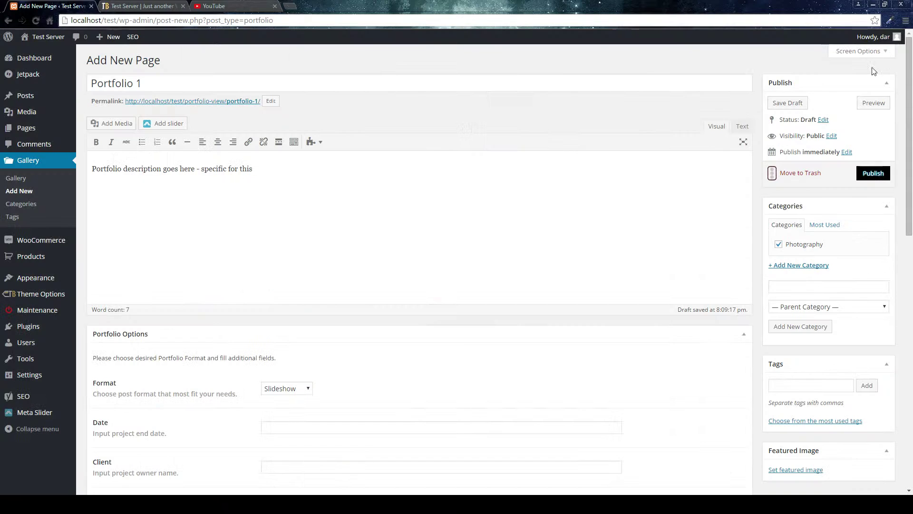
Publish the Portfolio 1 gallery item.
left_click(870, 176)
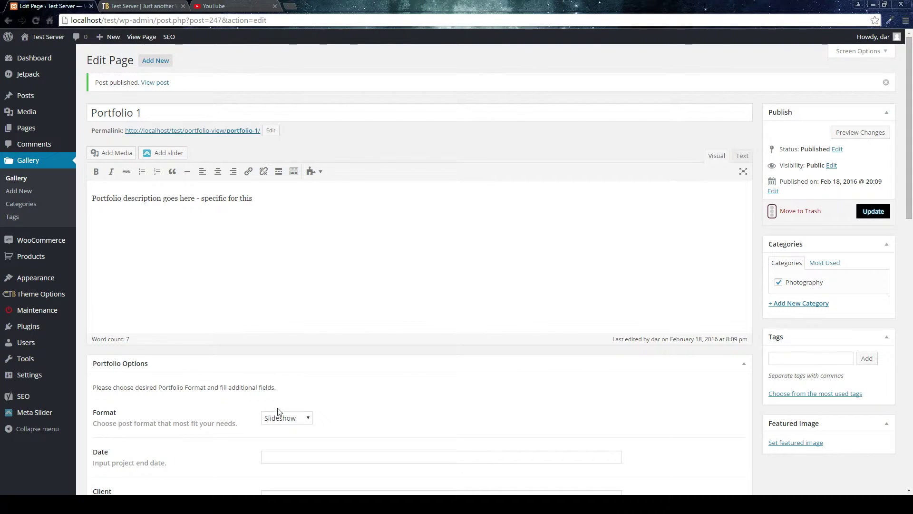
scroll(280, 388, "down", 1)
scroll(295, 378, "up", 1)
Reload the test site's homepage to check the front end after publishing the portfolio item.
left_click(154, 6)
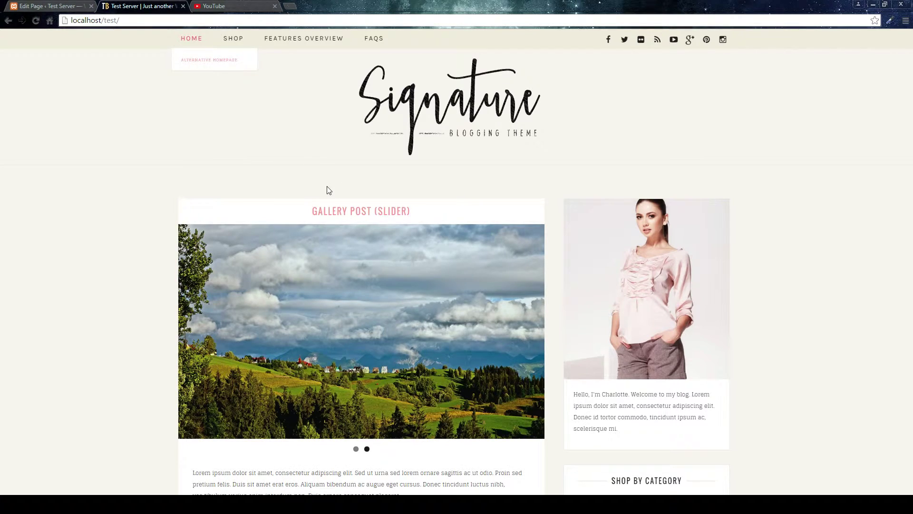
left_click(36, 20)
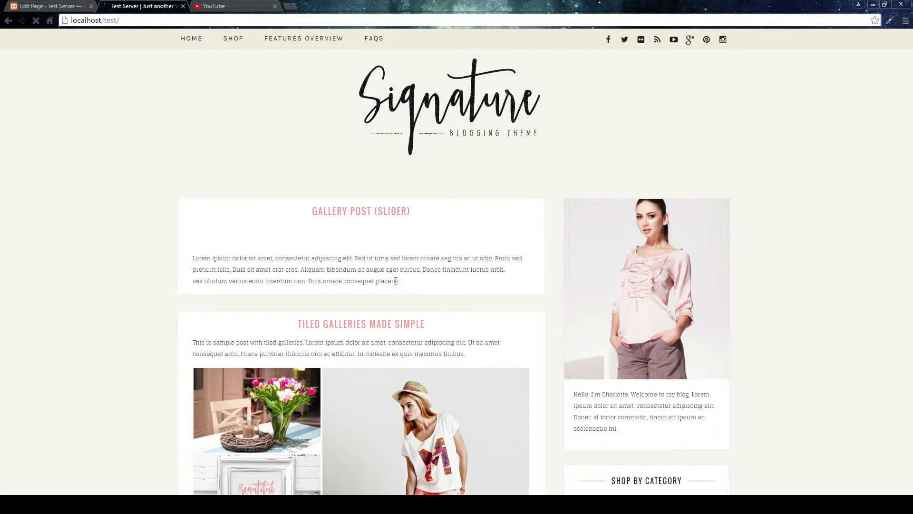
left_click(50, 6)
left_click(128, 7)
left_click(62, 7)
left_click(123, 6)
left_click(66, 6)
left_click(123, 6)
left_click(37, 20)
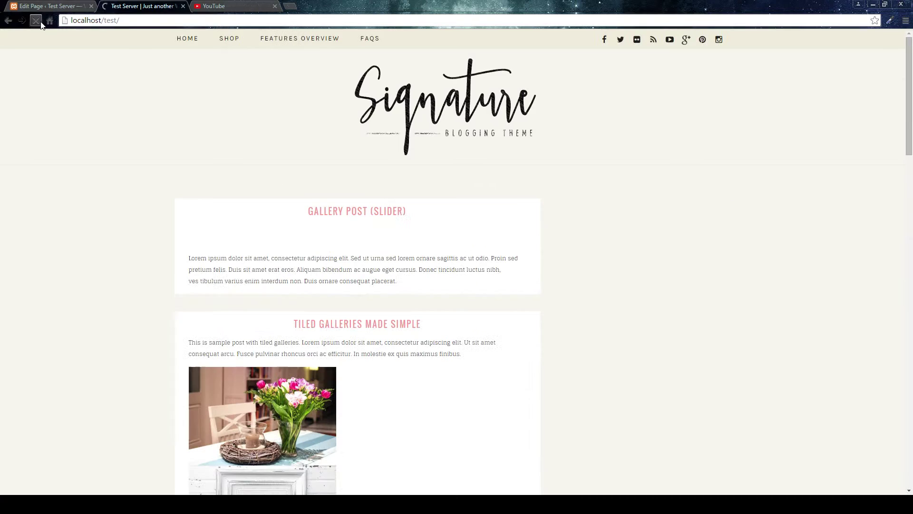
left_click(48, 6)
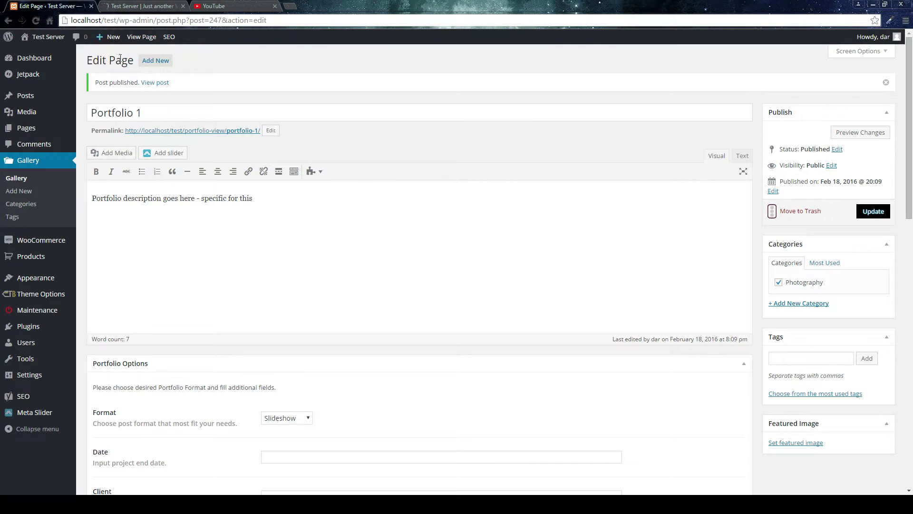
left_click(131, 9)
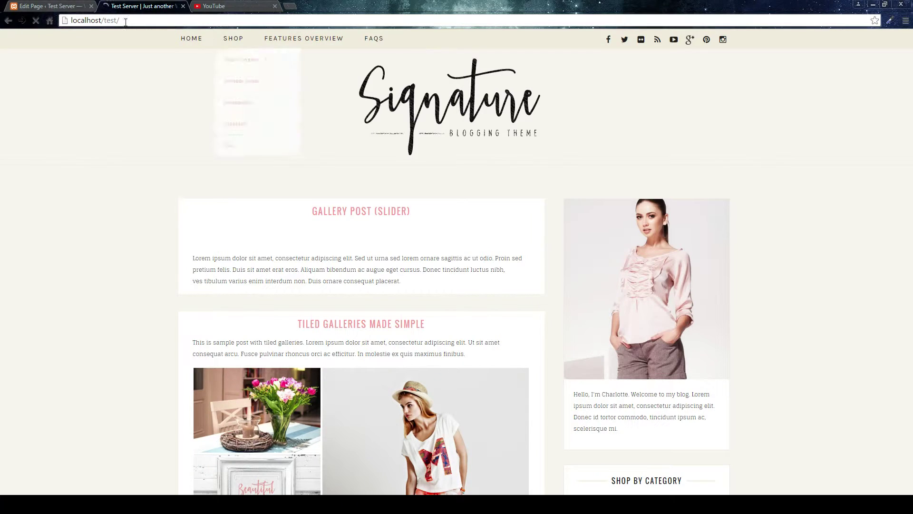
Return to the WordPress admin, open the Menus editor and review the Top Menu structure.
left_click(70, 9)
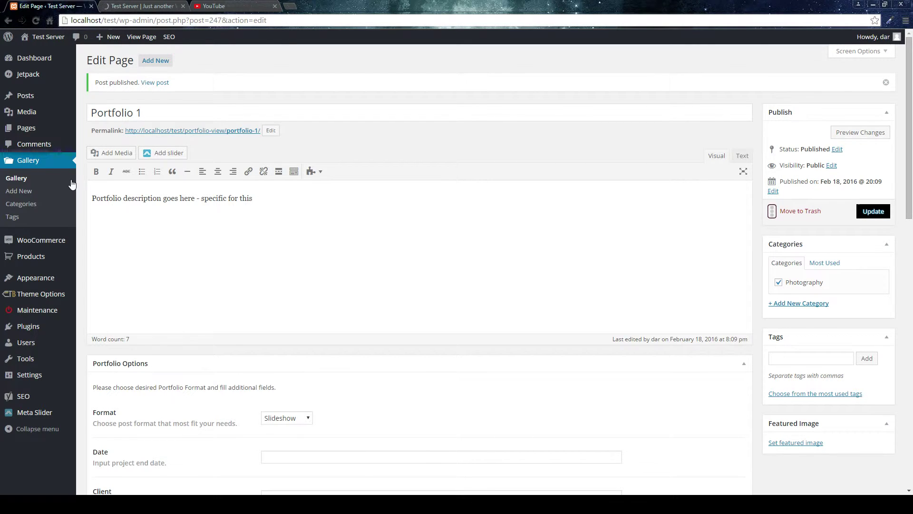
mouse_move(48, 283)
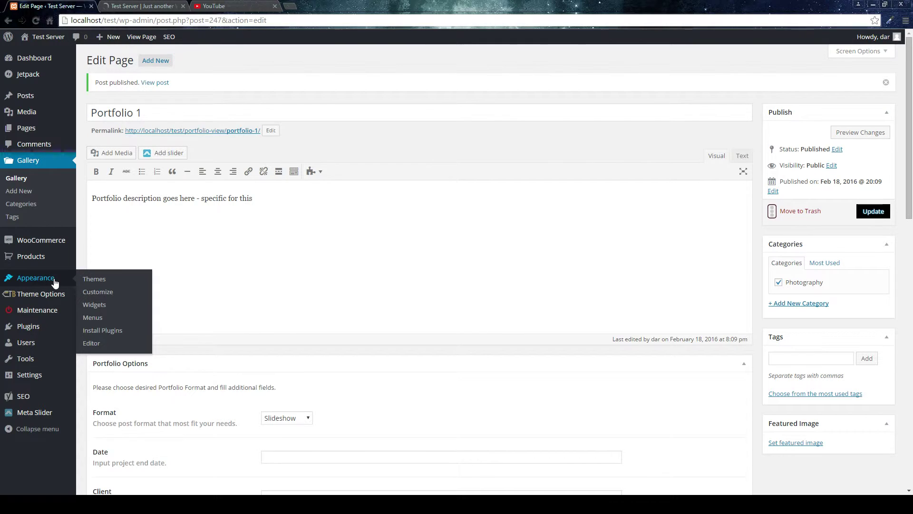
left_click(93, 317)
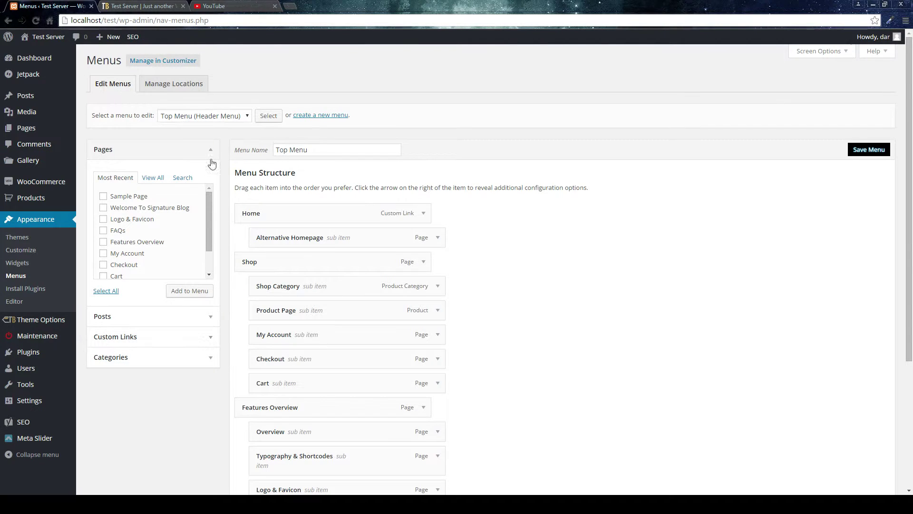
scroll(312, 255, "down", 2)
scroll(354, 380, "up", 2)
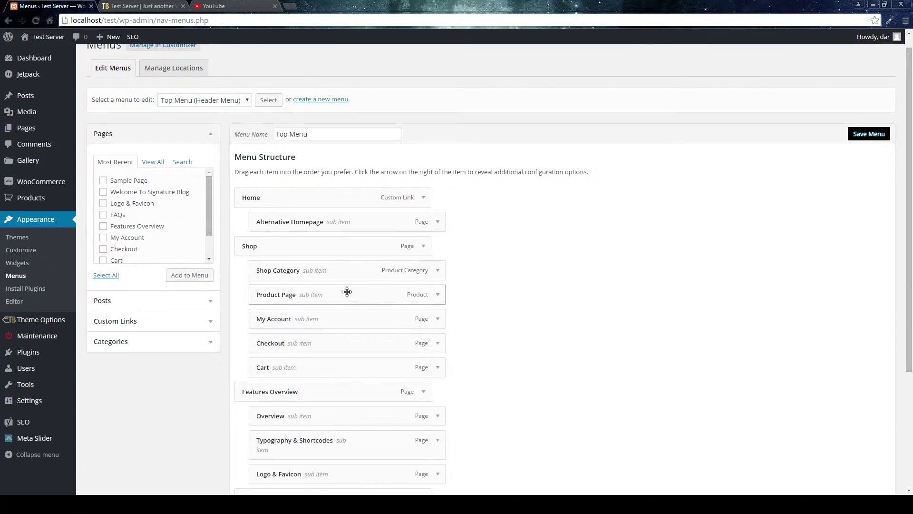
scroll(346, 291, "up", 1)
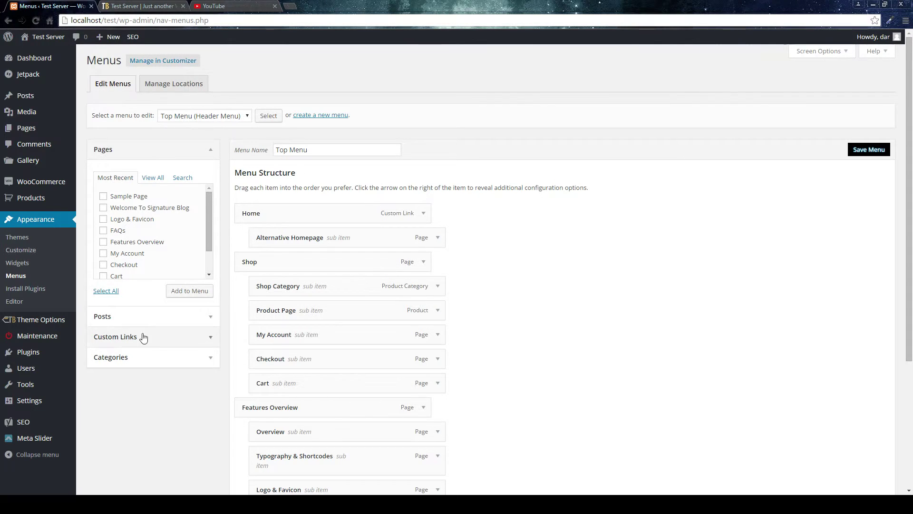
Enable the Gallery box in the Menus screen options so gallery items can be added to menus.
left_click(812, 56)
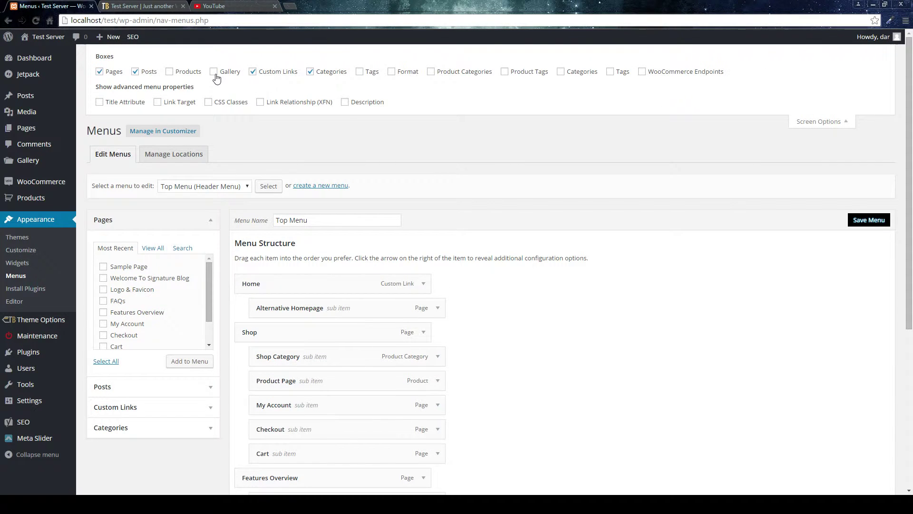
left_click(214, 72)
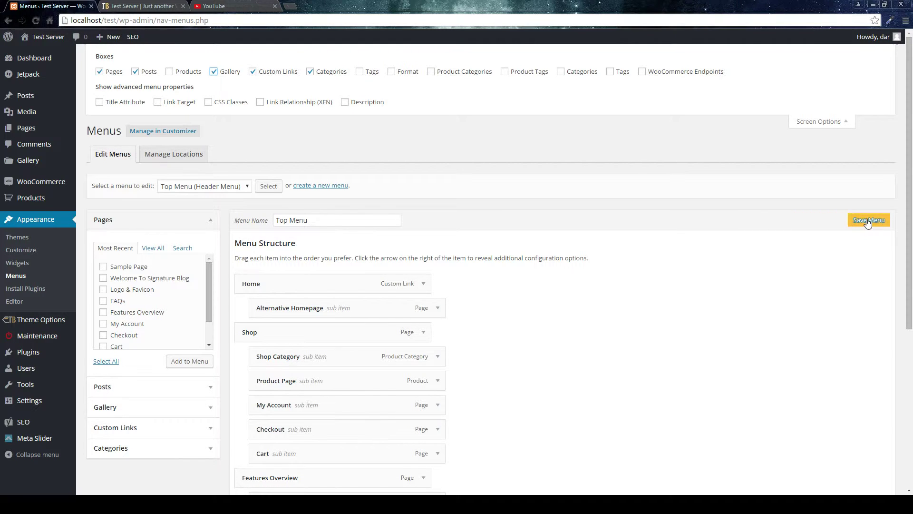
left_click(819, 122)
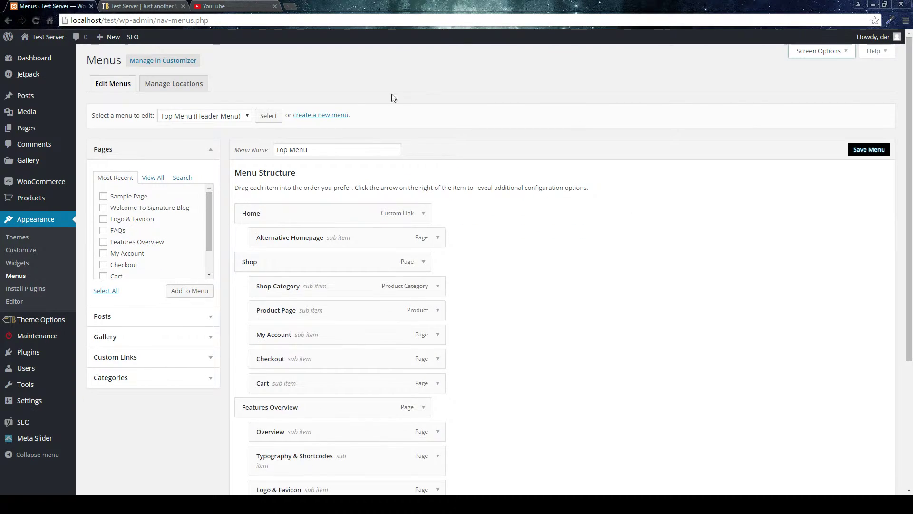
Add the Portfolio 1 gallery item to the Top Menu.
left_click(154, 335)
left_click(109, 242)
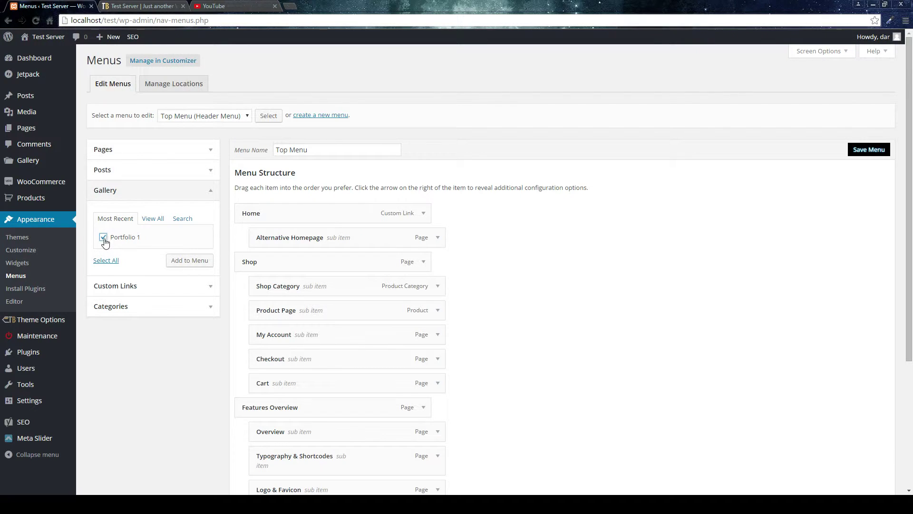
left_click(180, 262)
scroll(523, 314, "down", 3)
scroll(523, 342, "down", 1)
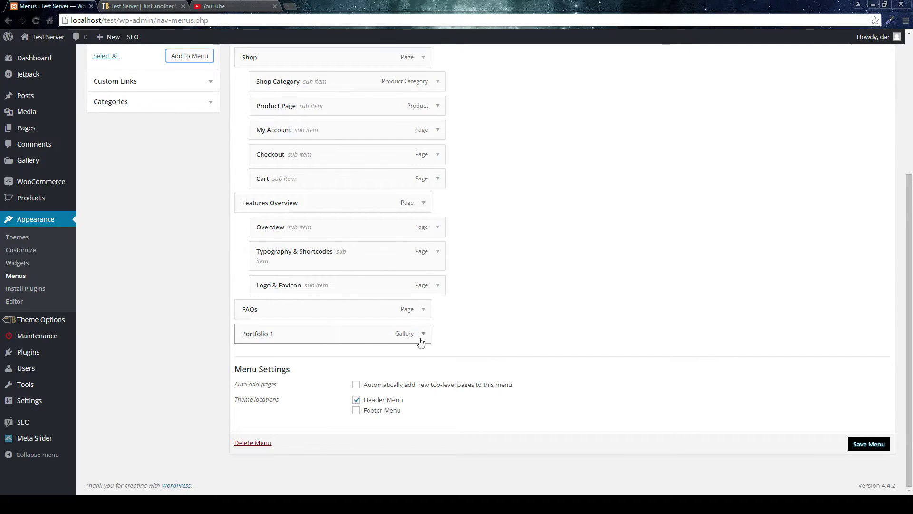
Set the Portfolio 1 menu item's navigation label to My Photos and save the menu.
left_click_drag(317, 367, 240, 365)
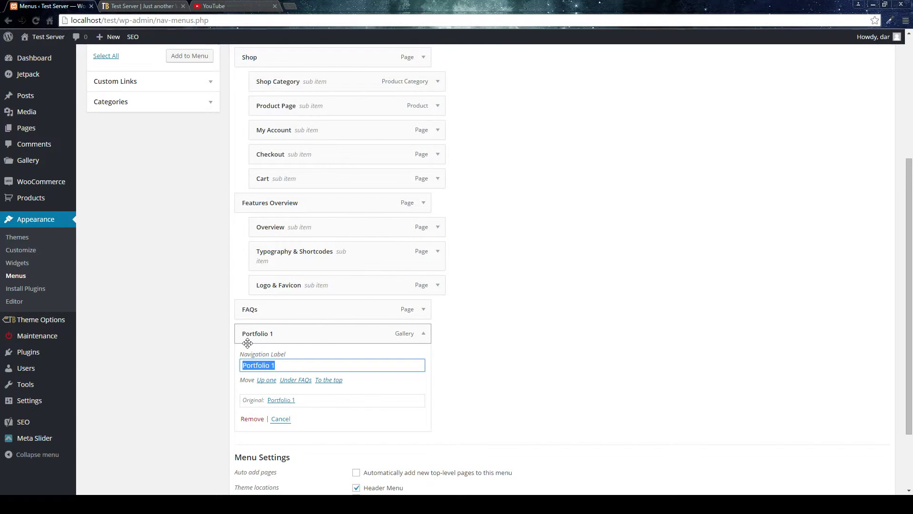
type("Por")
key("BackSpace")
key("BackSpace")
key("BackSpace")
key("BackSpace")
type("My Photos")
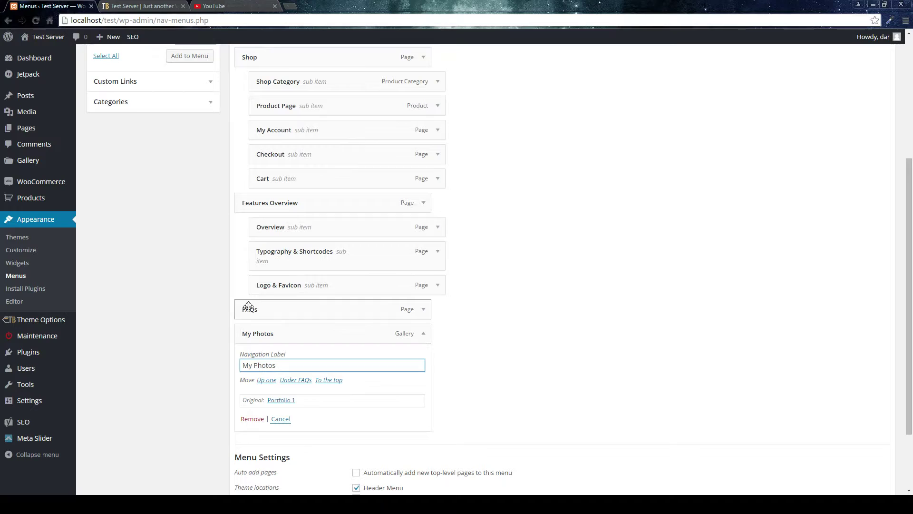
scroll(460, 305, "down", 2)
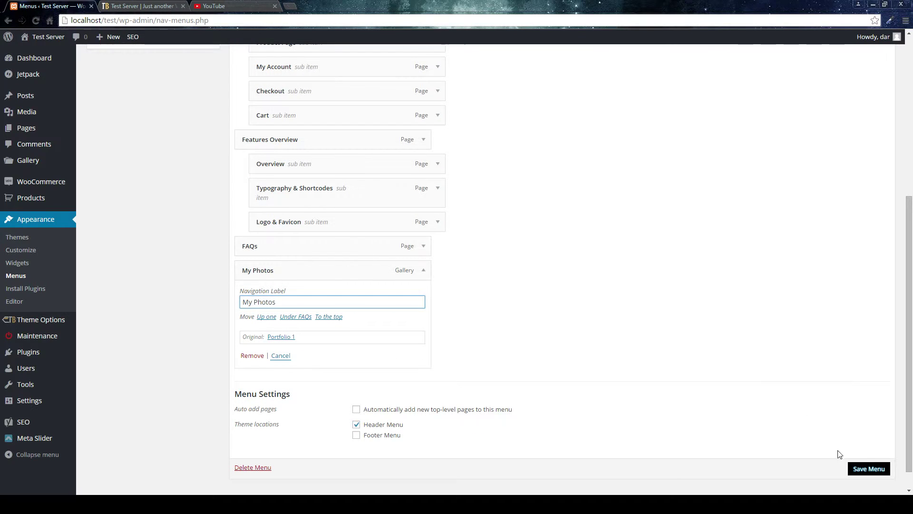
left_click(853, 468)
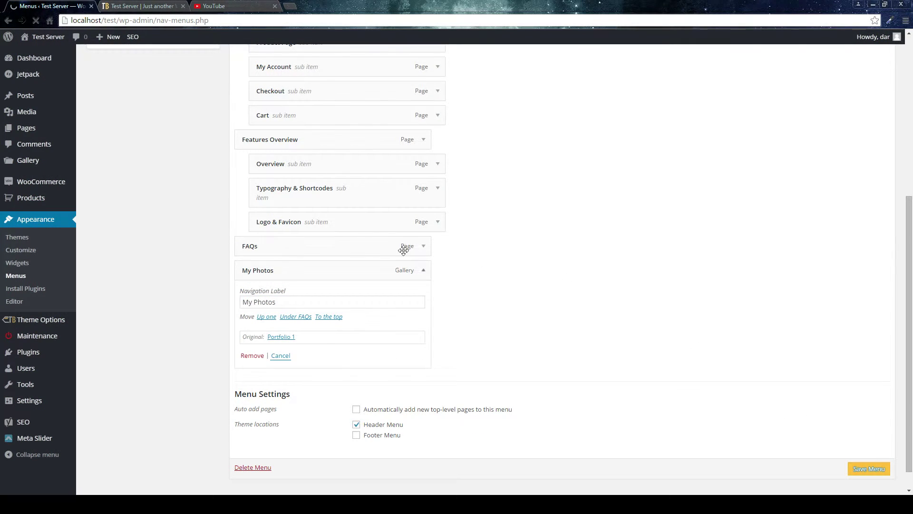
Reload the test site, open the My Photos page from the header menu and browse its slideshow images.
left_click(145, 6)
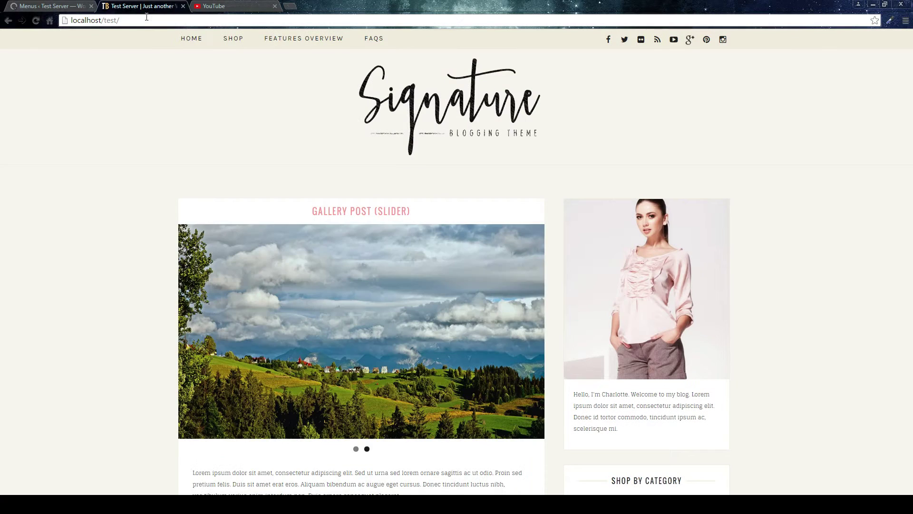
left_click(48, 21)
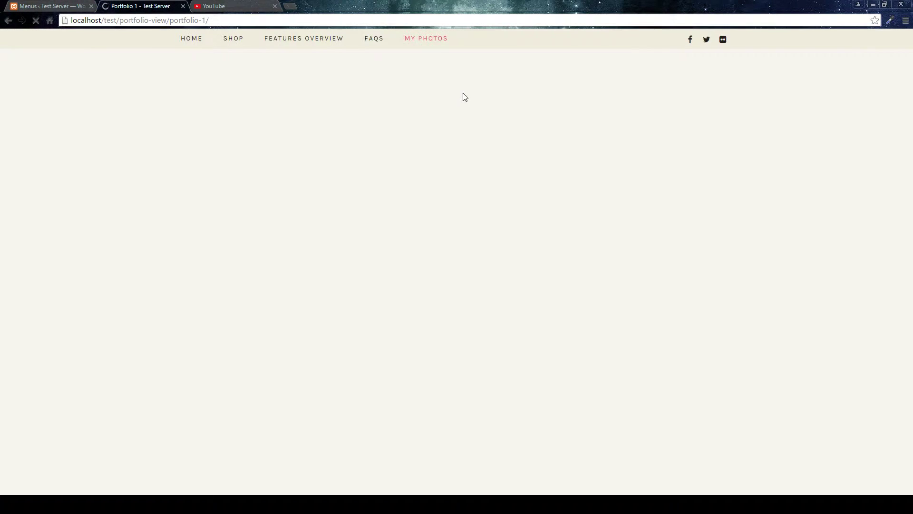
scroll(559, 167, "down", 4)
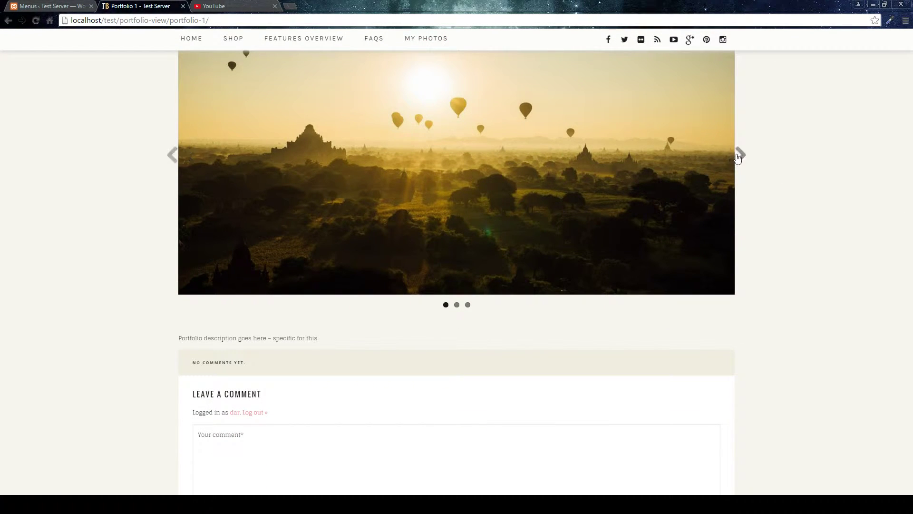
left_click(726, 152)
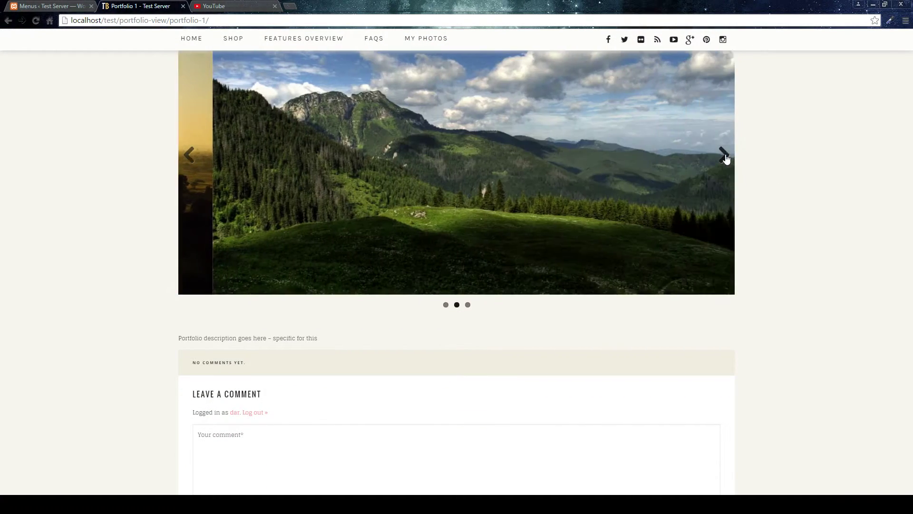
scroll(723, 152, "up", 3)
left_click(720, 329)
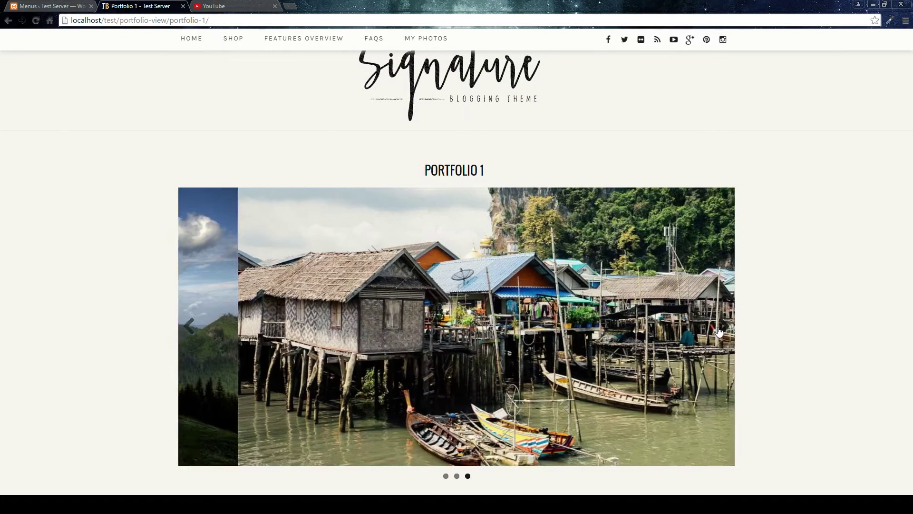
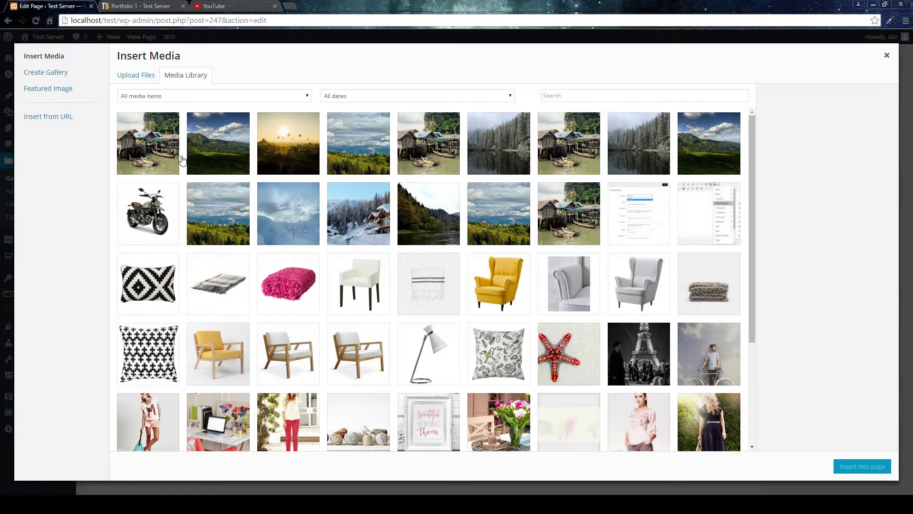
Filter the media library to files uploaded to this page, reorder them as green hills, stilt houses, sunrise, and update the portfolio item.
left_click(199, 95)
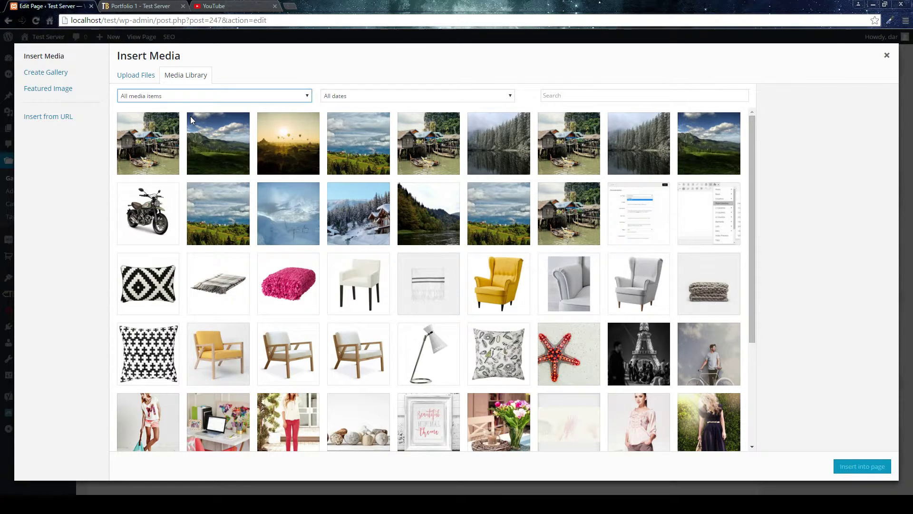
key("Down")
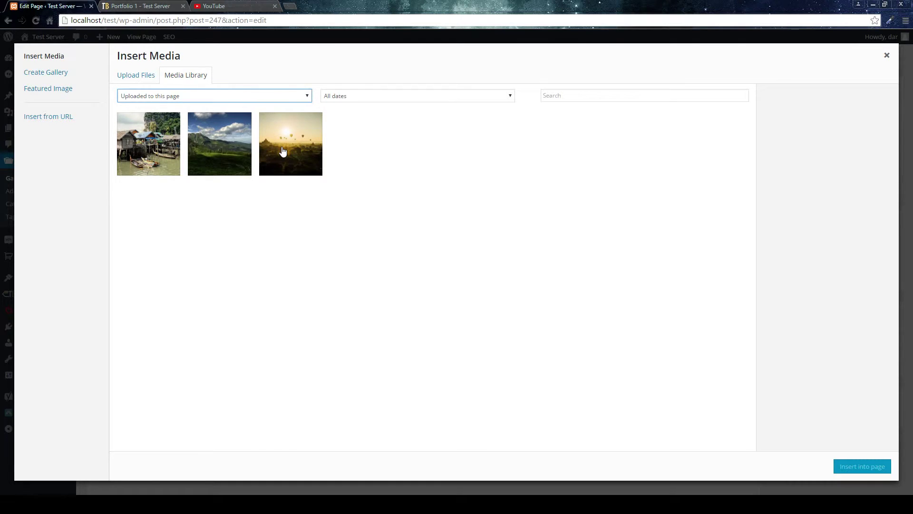
left_click_drag(282, 151, 141, 147)
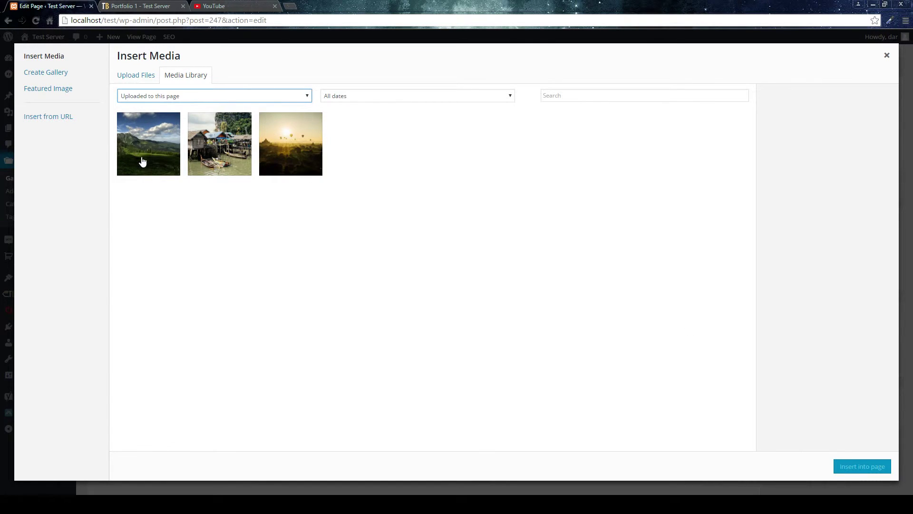
left_click(887, 56)
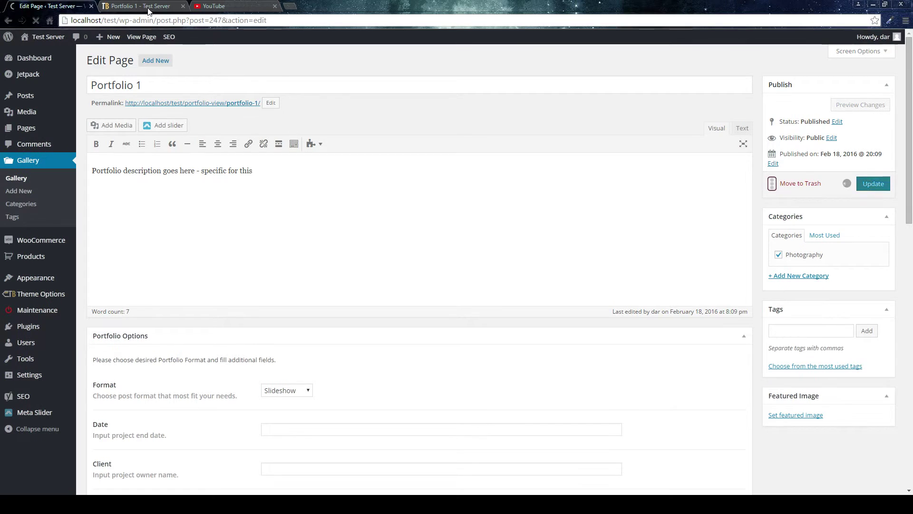
left_click(873, 183)
Reload the Portfolio 1 page on the site and view the second and third slides to check their order.
left_click(138, 6)
left_click(34, 22)
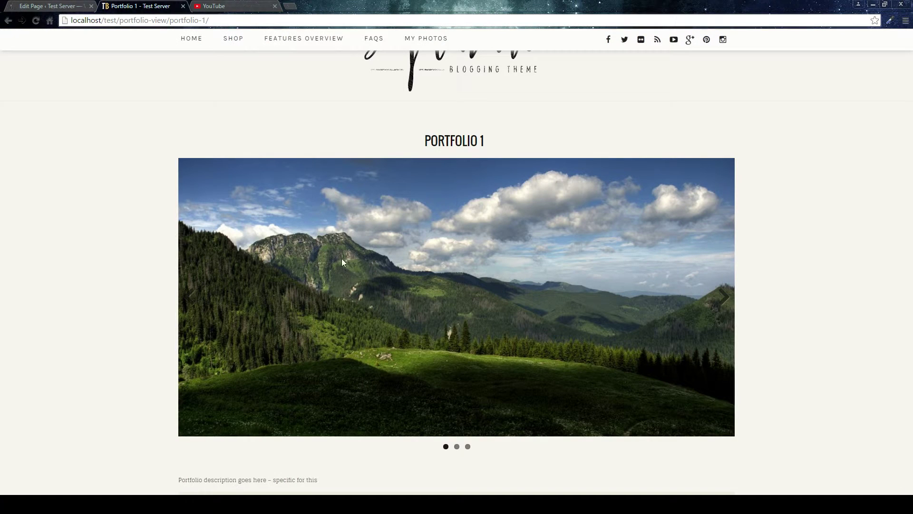
left_click(456, 446)
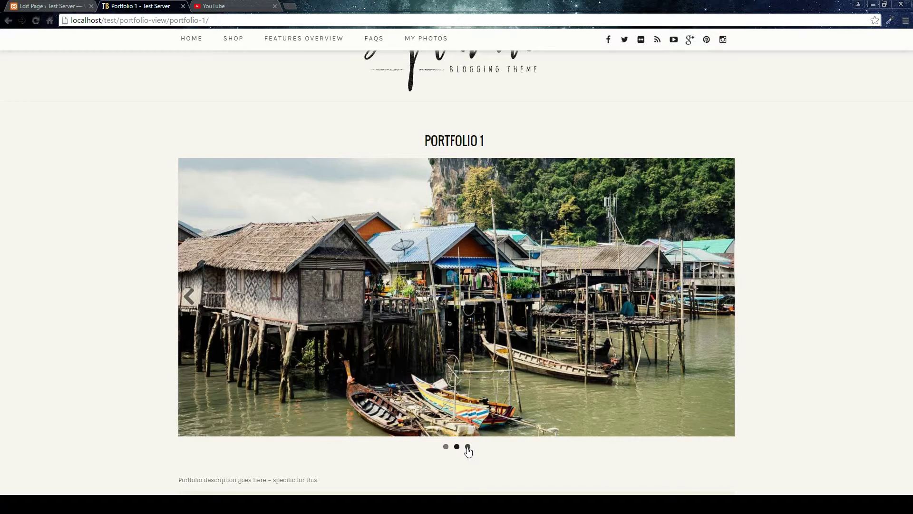
left_click(468, 447)
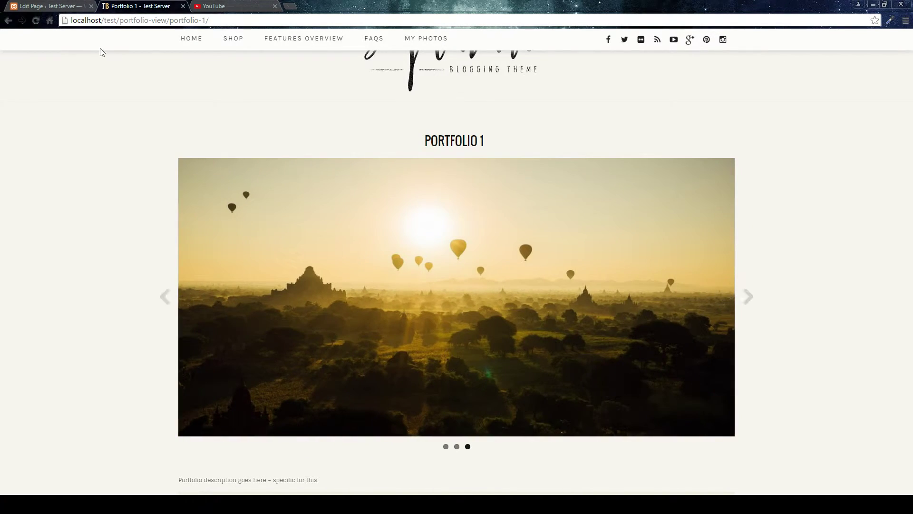
Move the stilt houses image to first place among the item's uploaded images, update the item and reload its front-end page.
left_click(69, 9)
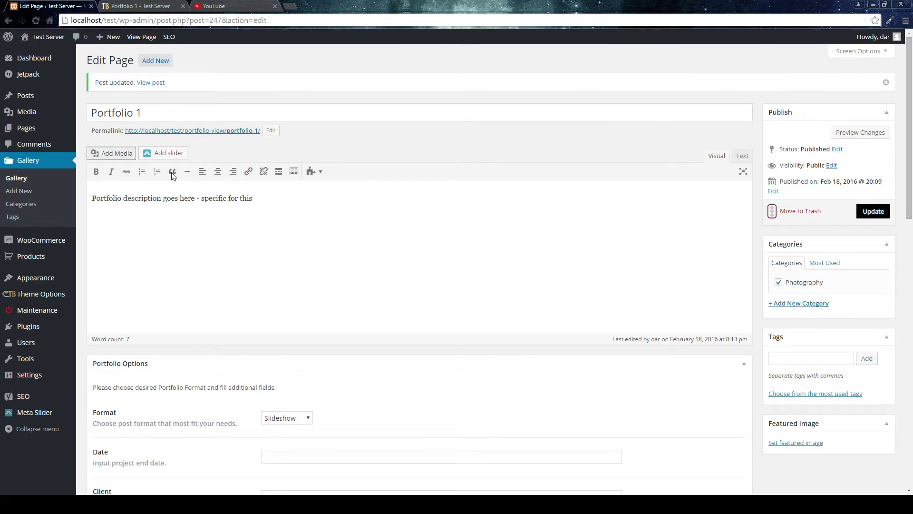
left_click(117, 153)
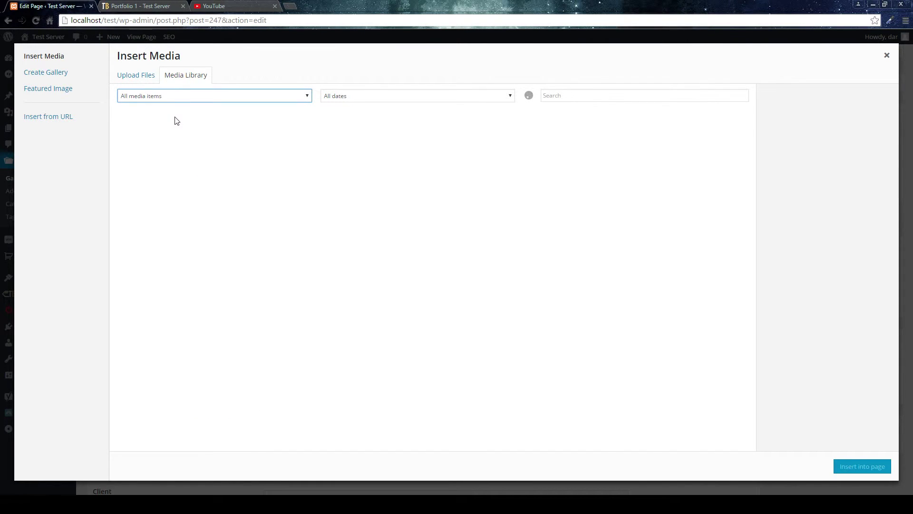
key("Down")
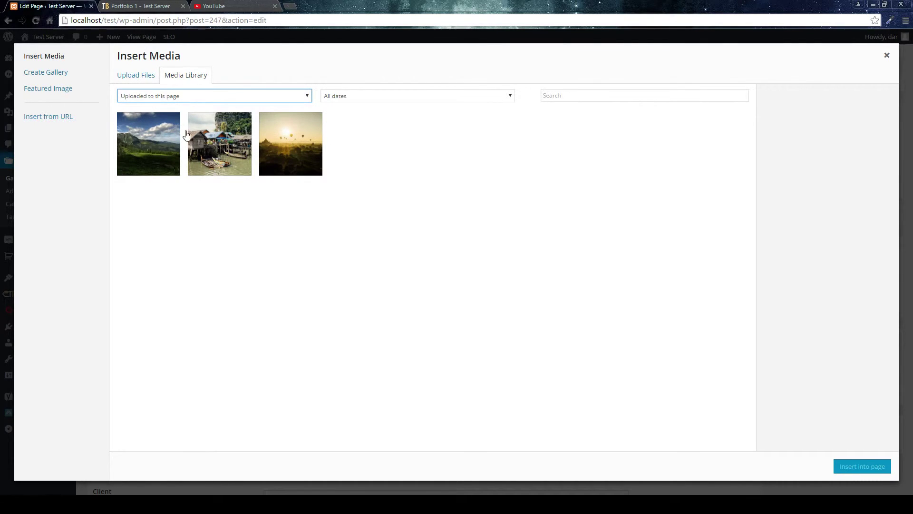
left_click_drag(190, 174, 151, 161)
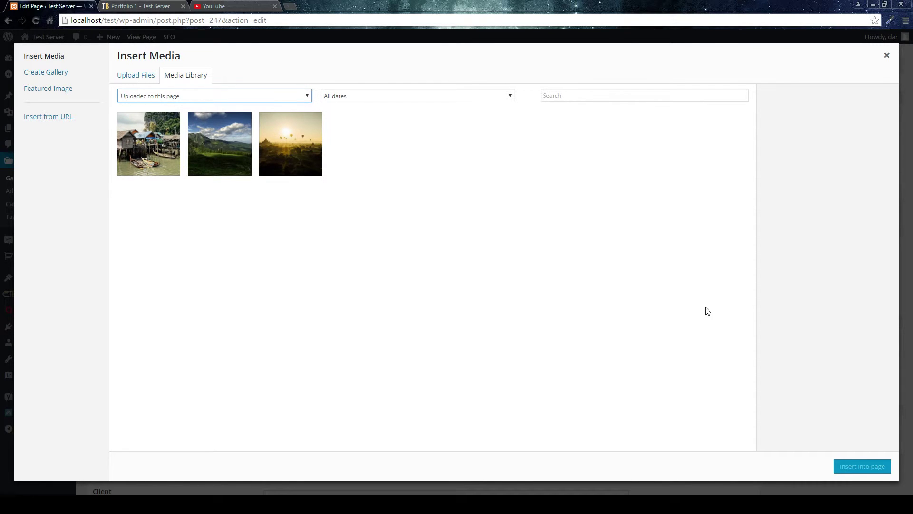
left_click(887, 56)
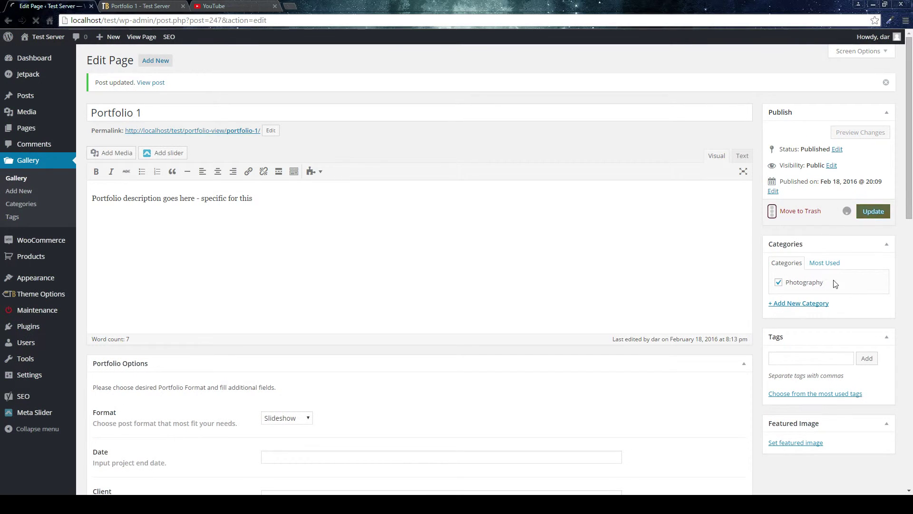
left_click(140, 6)
left_click(36, 20)
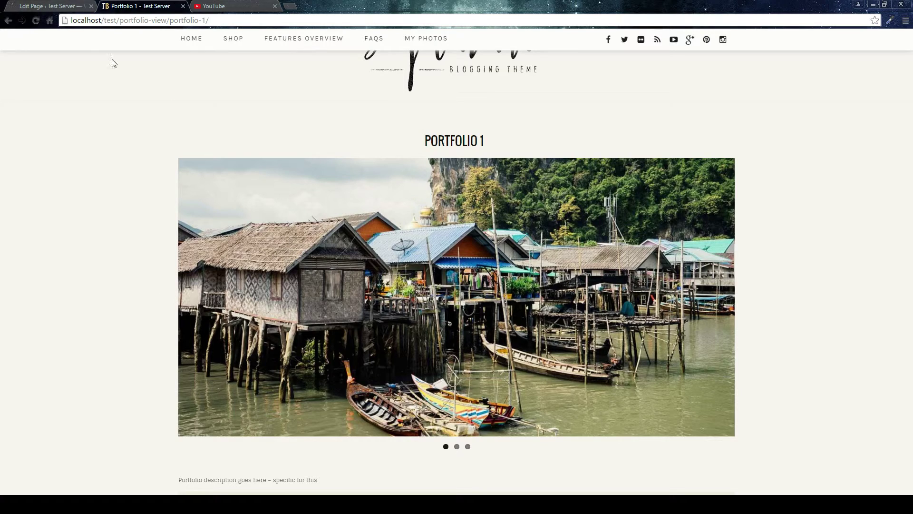
Upload the tatra-mountains-hala-gasienicowa image to the Portfolio 1 item's media files and update the item.
key("ctrl+shift+Tab")
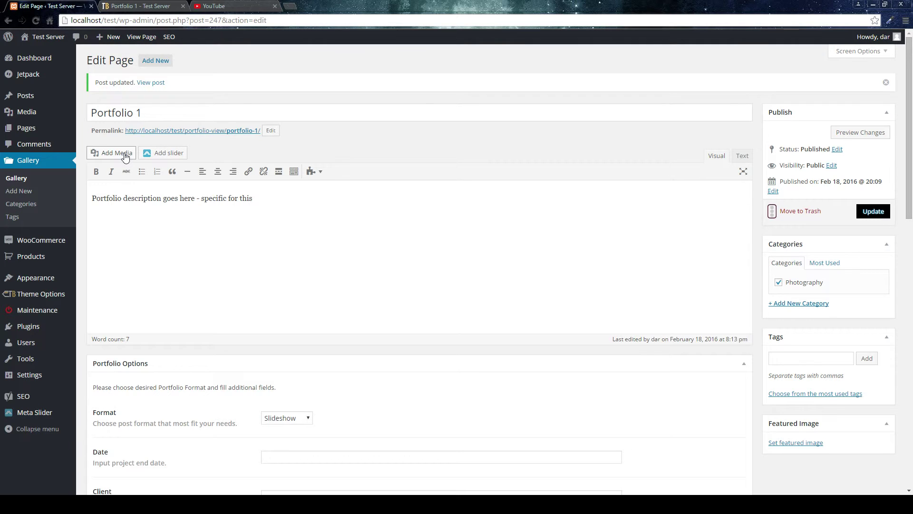
left_click(125, 155)
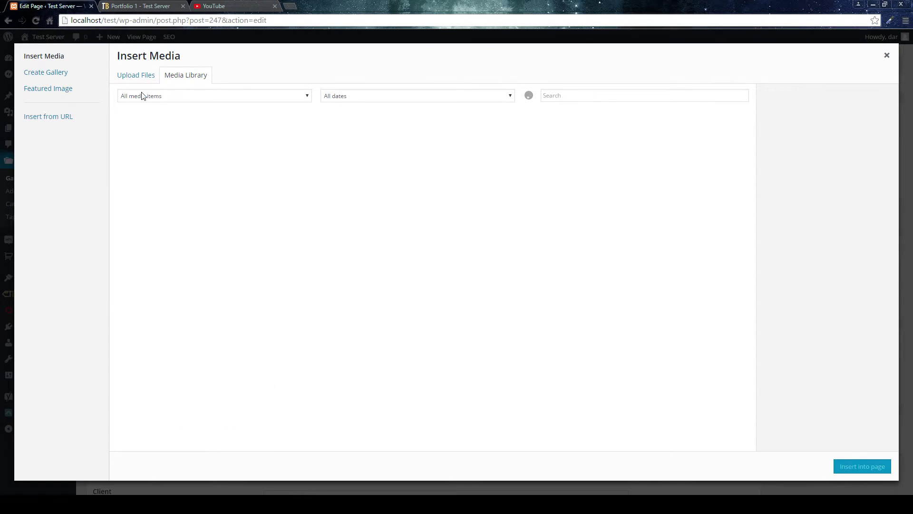
left_click(169, 97)
left_click(167, 118)
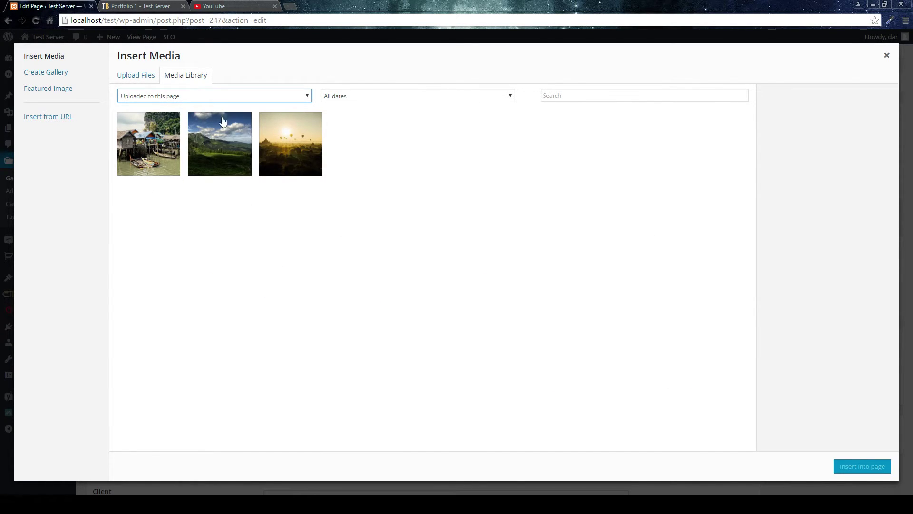
left_click(142, 75)
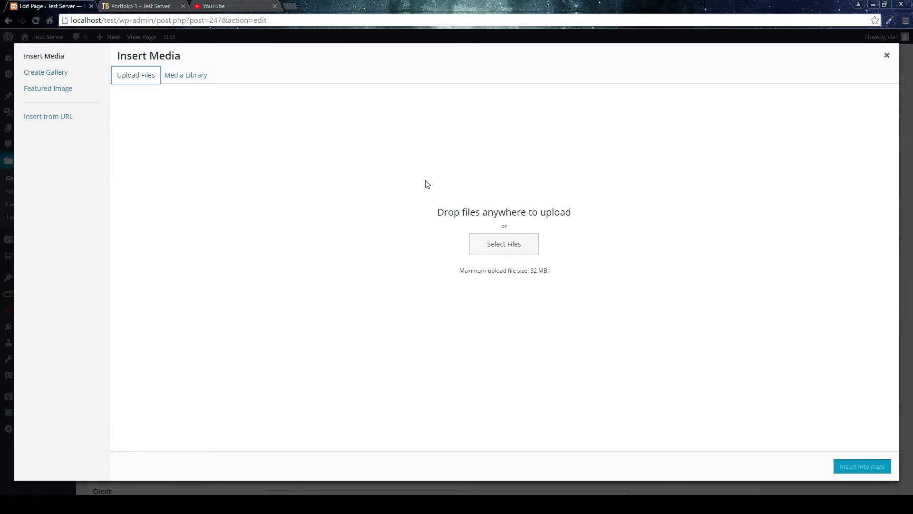
left_click(517, 252)
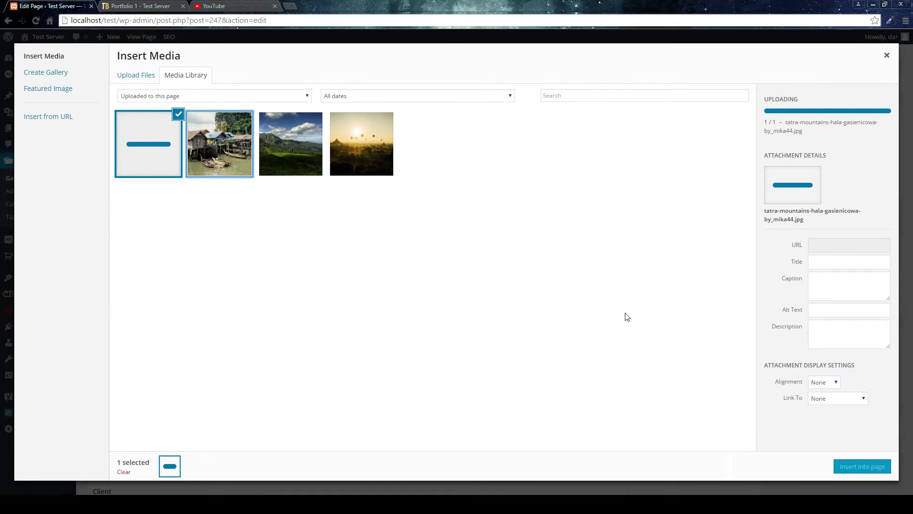
left_click(886, 55)
left_click(873, 211)
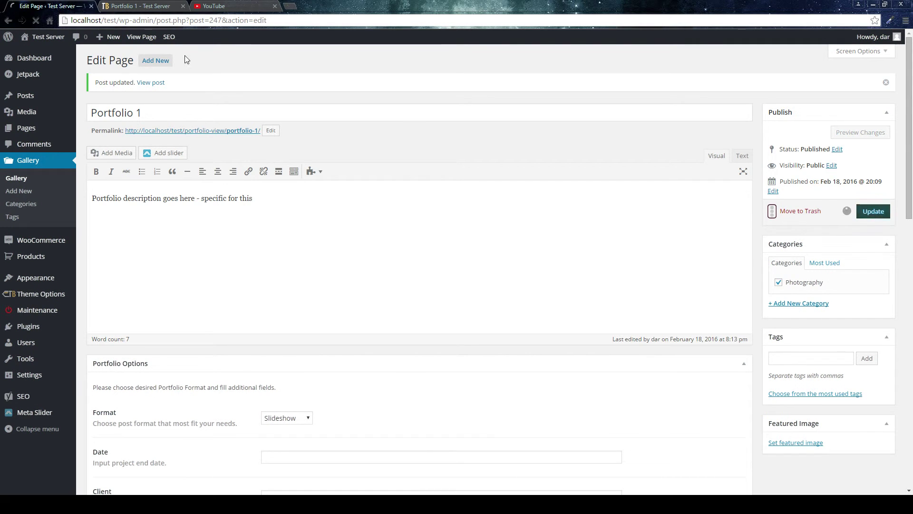
Reload the Portfolio 1 page on the site and page through its slideshow to check the newly uploaded image.
left_click(146, 6)
key("F5")
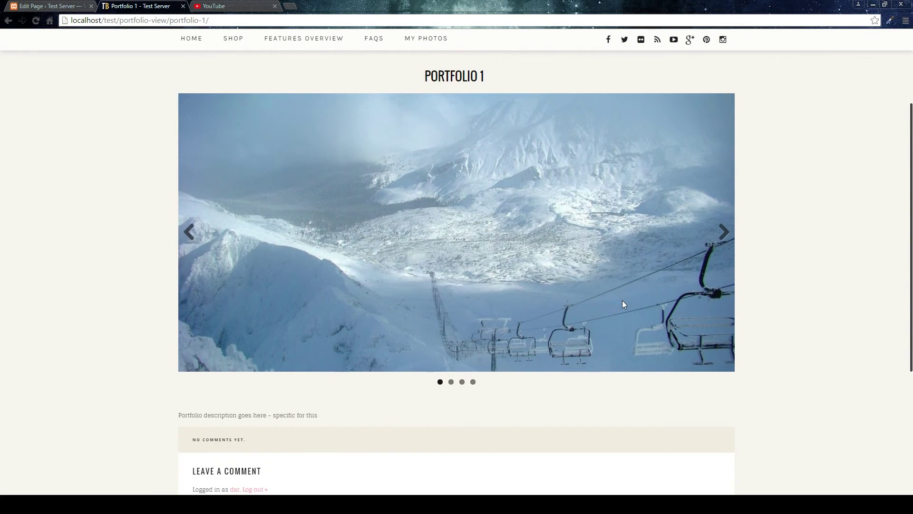
left_click(717, 231)
left_click(717, 231)
left_click(716, 232)
left_click(720, 232)
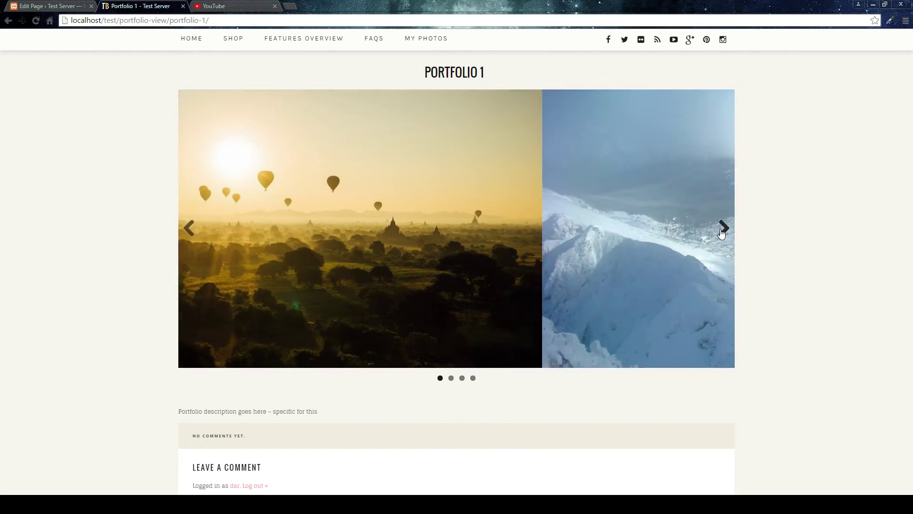
left_click(721, 233)
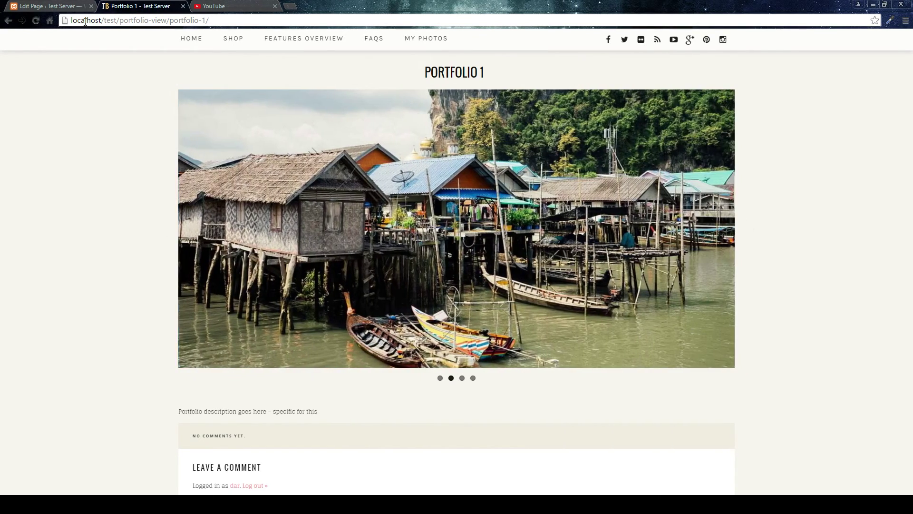
Permanently delete the snowy Tatra mountains image from the files uploaded to this page and update the portfolio item.
left_click(52, 6)
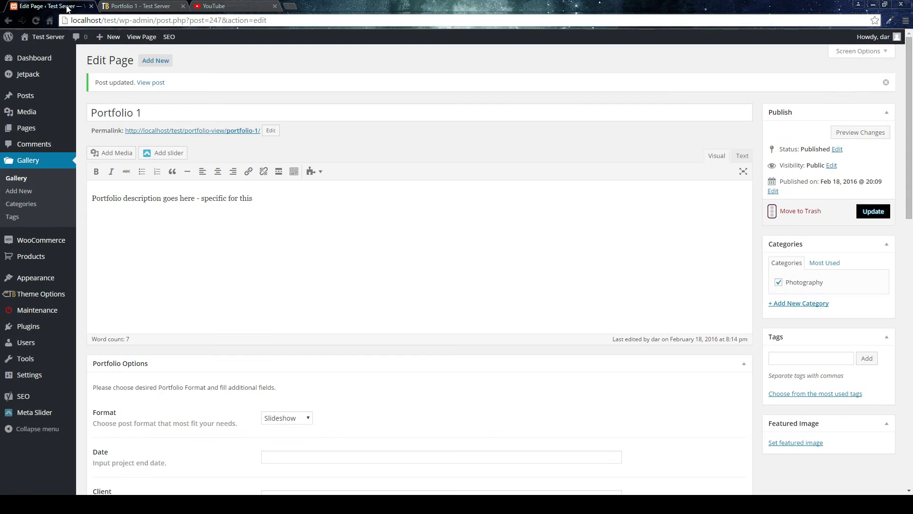
left_click(105, 154)
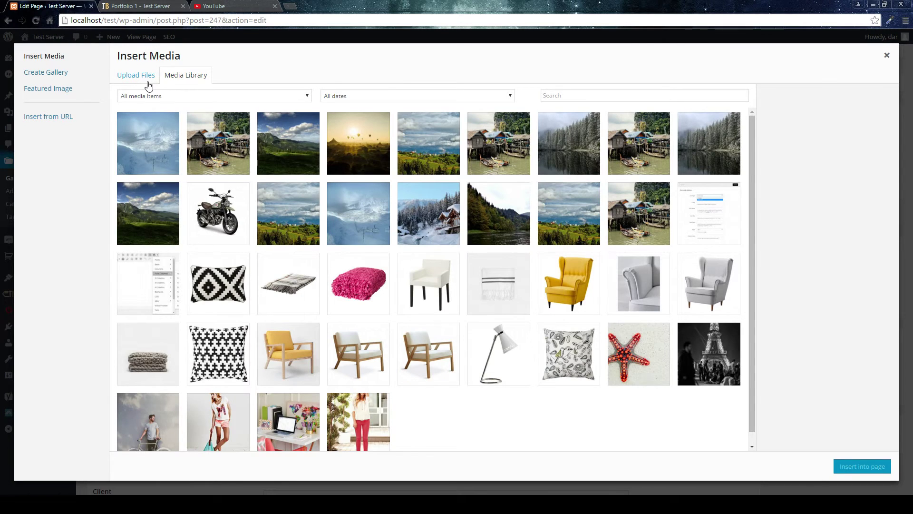
left_click(174, 94)
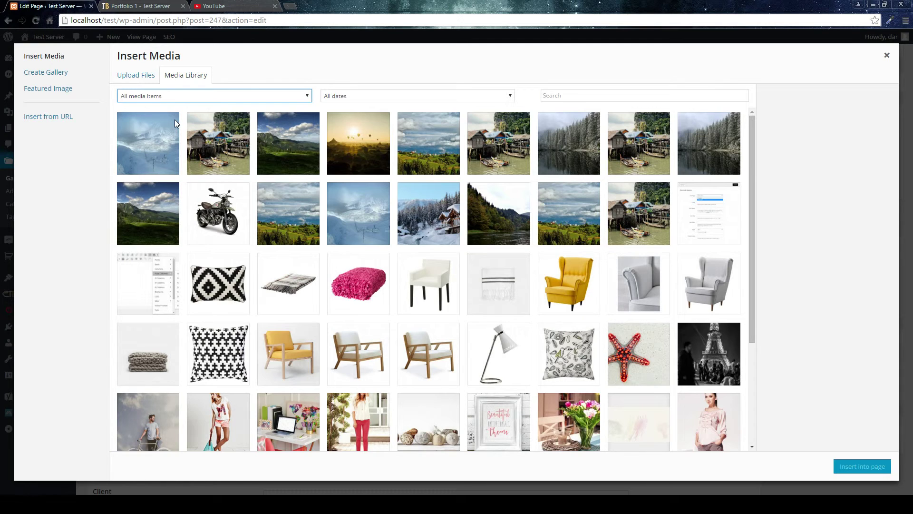
left_click(175, 119)
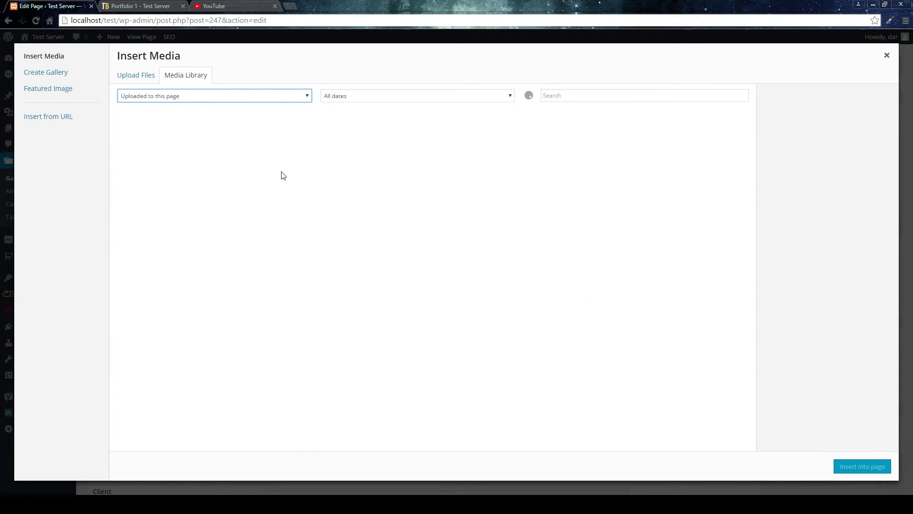
left_click(220, 159)
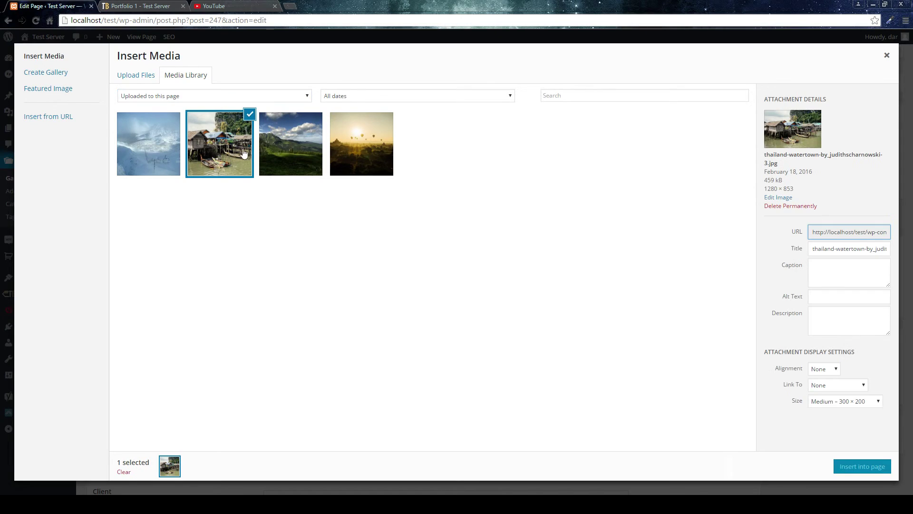
left_click(160, 158)
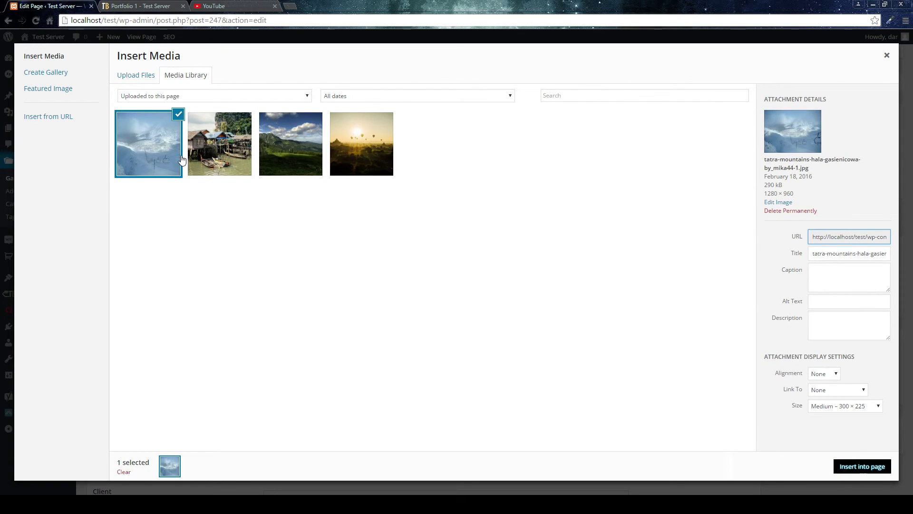
left_click(792, 212)
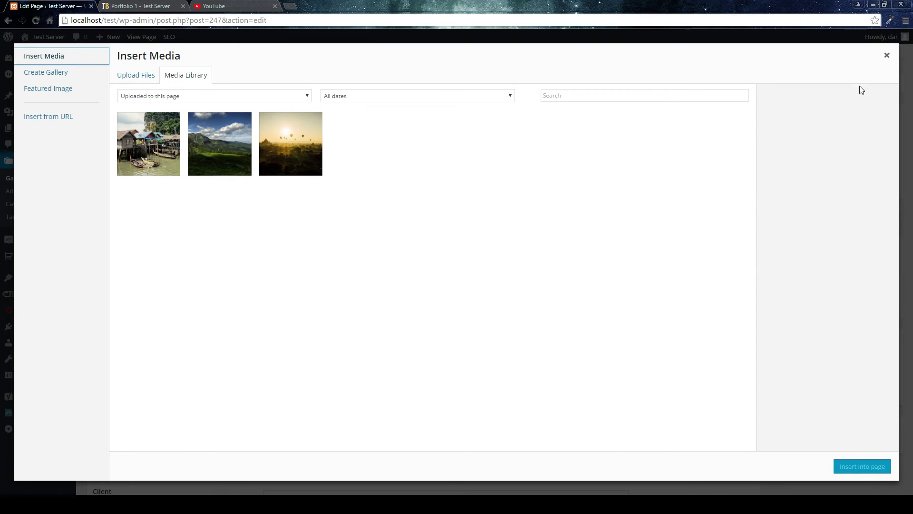
left_click(887, 59)
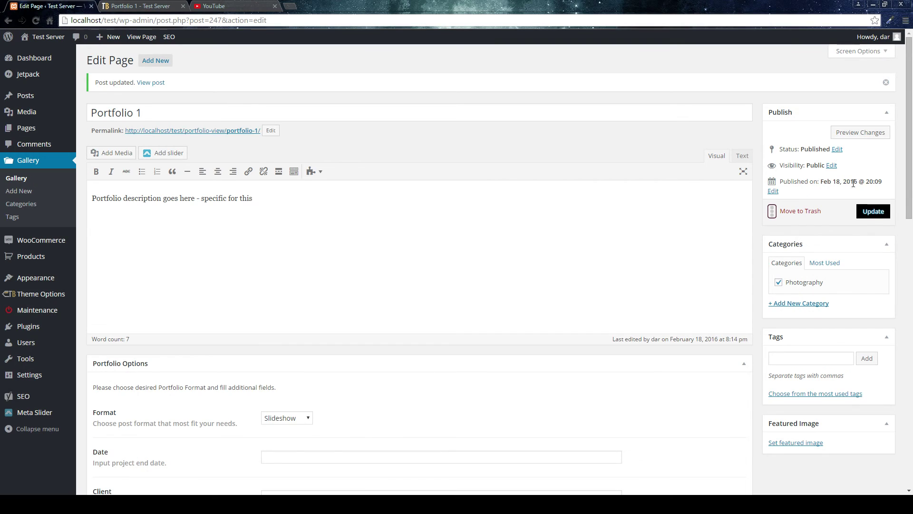
left_click(873, 211)
Reload the Portfolio 1 front-end page and look through its slides to check that the deleted image is gone.
left_click(130, 7)
left_click(36, 20)
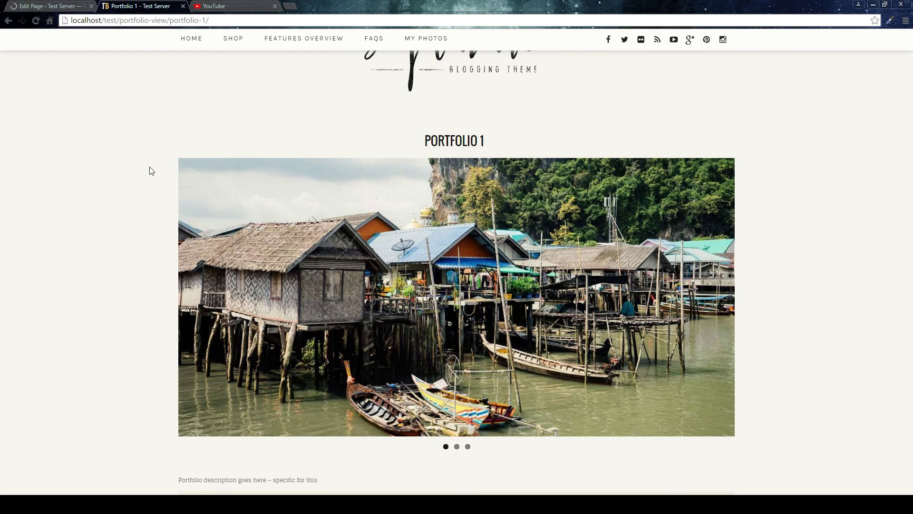
left_click(457, 448)
left_click(468, 447)
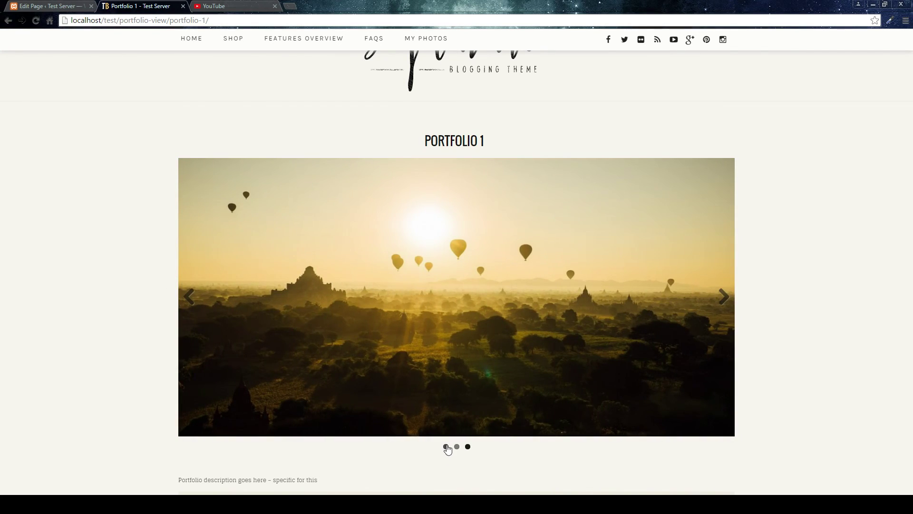
left_click(446, 447)
left_click(468, 447)
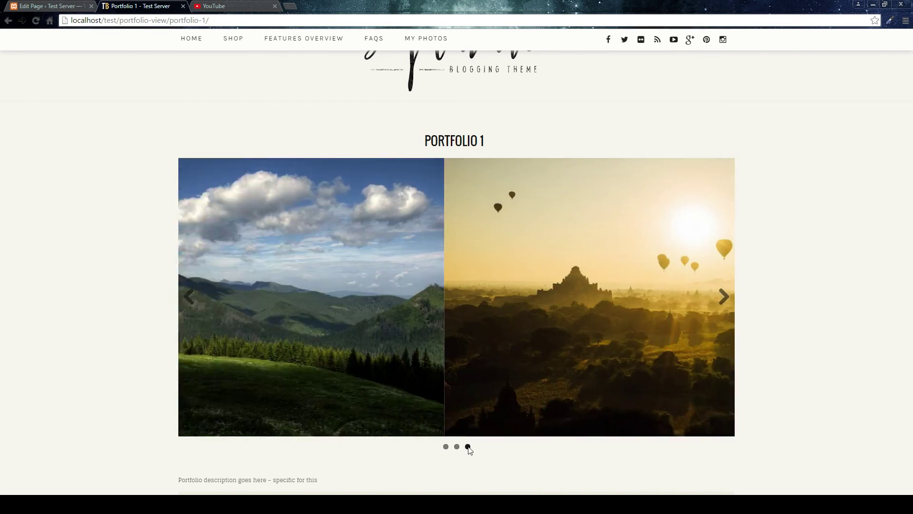